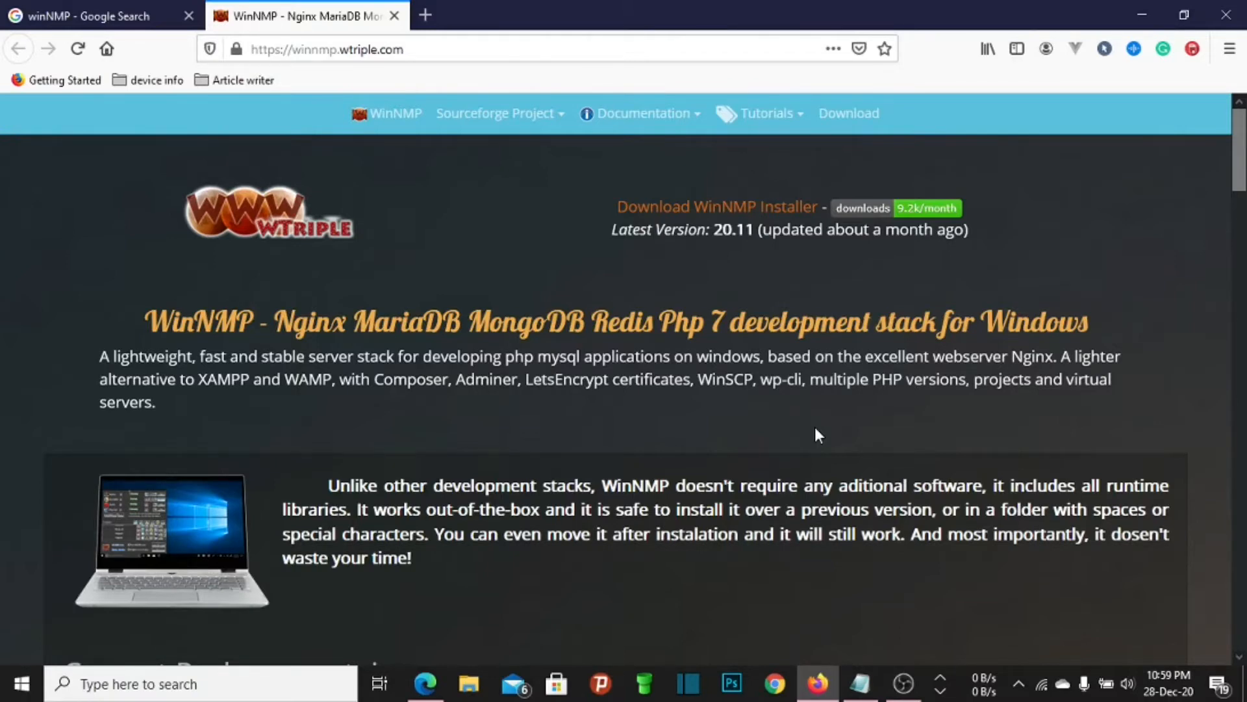
Examine the WinNMP home page's package contents, features and description, including its comparison with XAMPP and WAMP
scroll(815, 429, down, 5)
scroll(814, 427, down, 4)
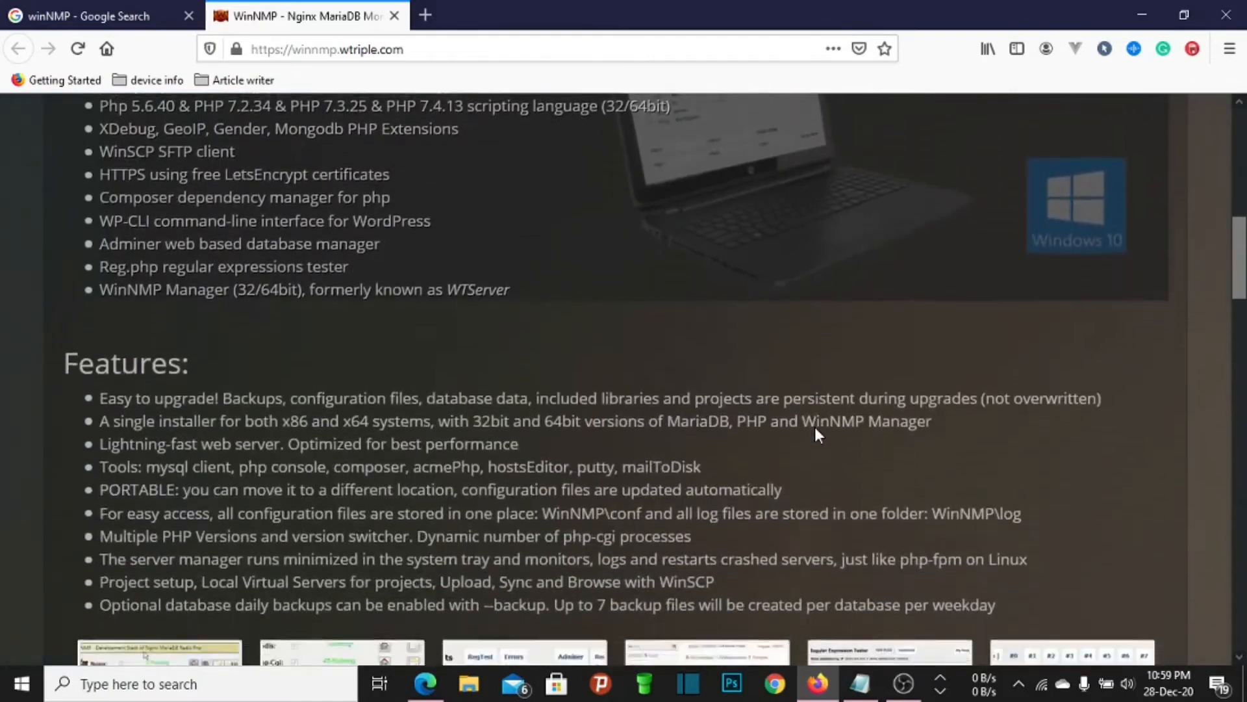
scroll(815, 426, up, 8)
scroll(814, 427, down, 2)
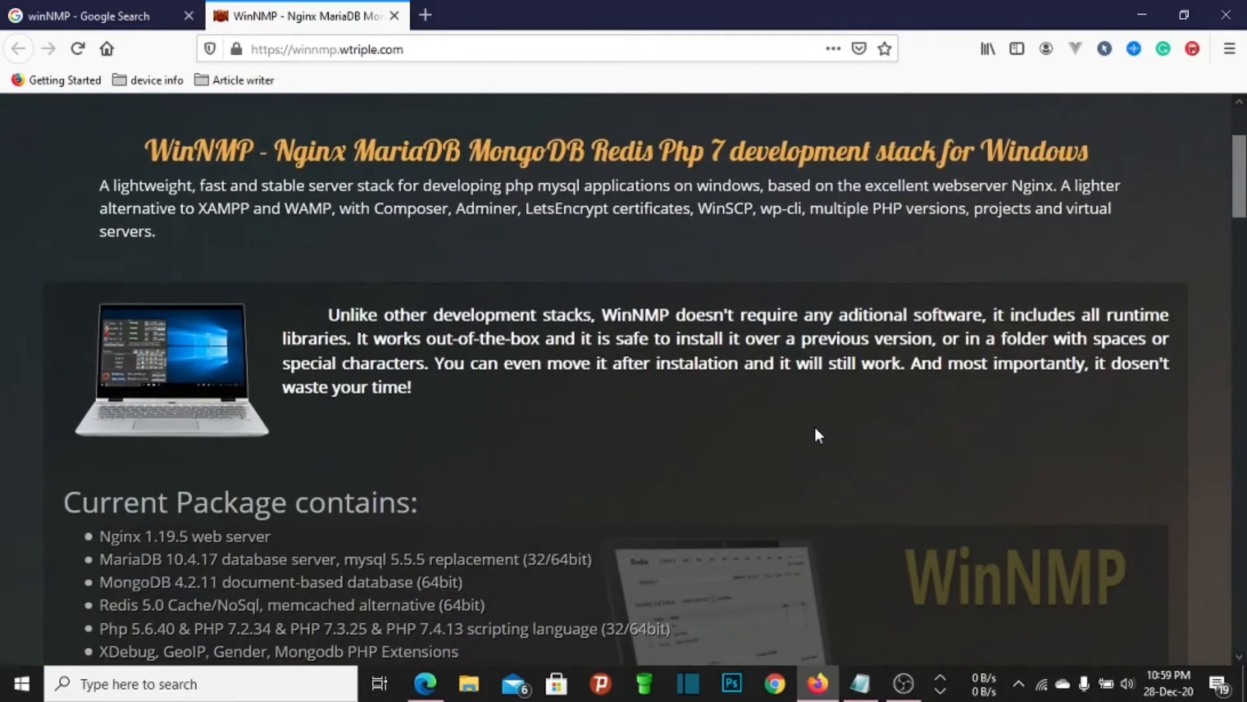
scroll(814, 427, up, 3)
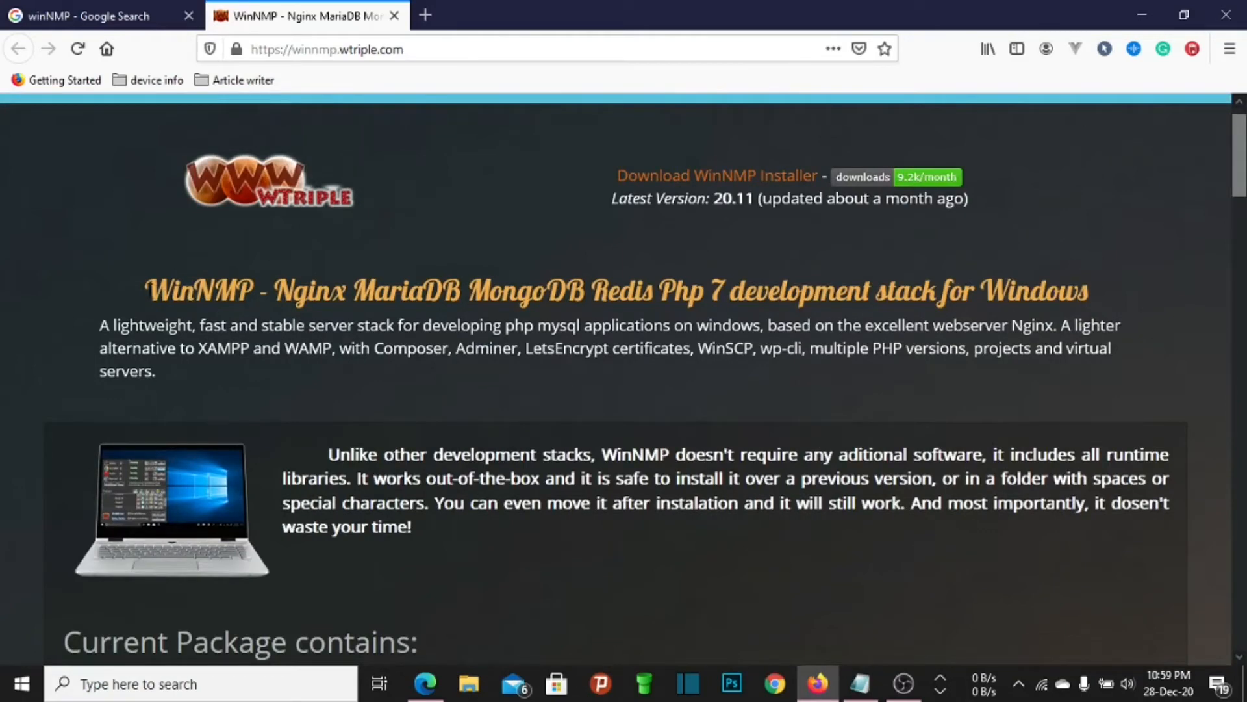
drag(145, 289, 209, 289)
click(208, 289)
drag(215, 289, 236, 289)
mouse_move(253, 289)
mouse_down()
mouse_move(237, 289)
mouse_move(254, 287)
mouse_up()
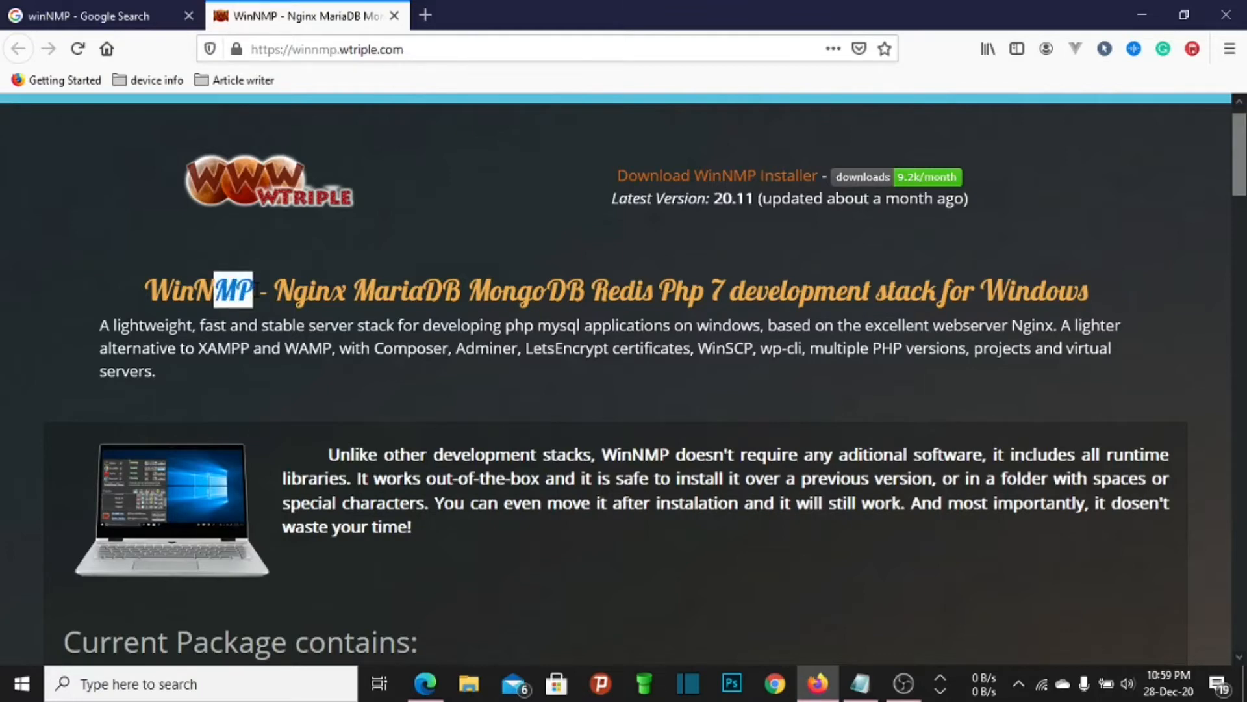
click(282, 319)
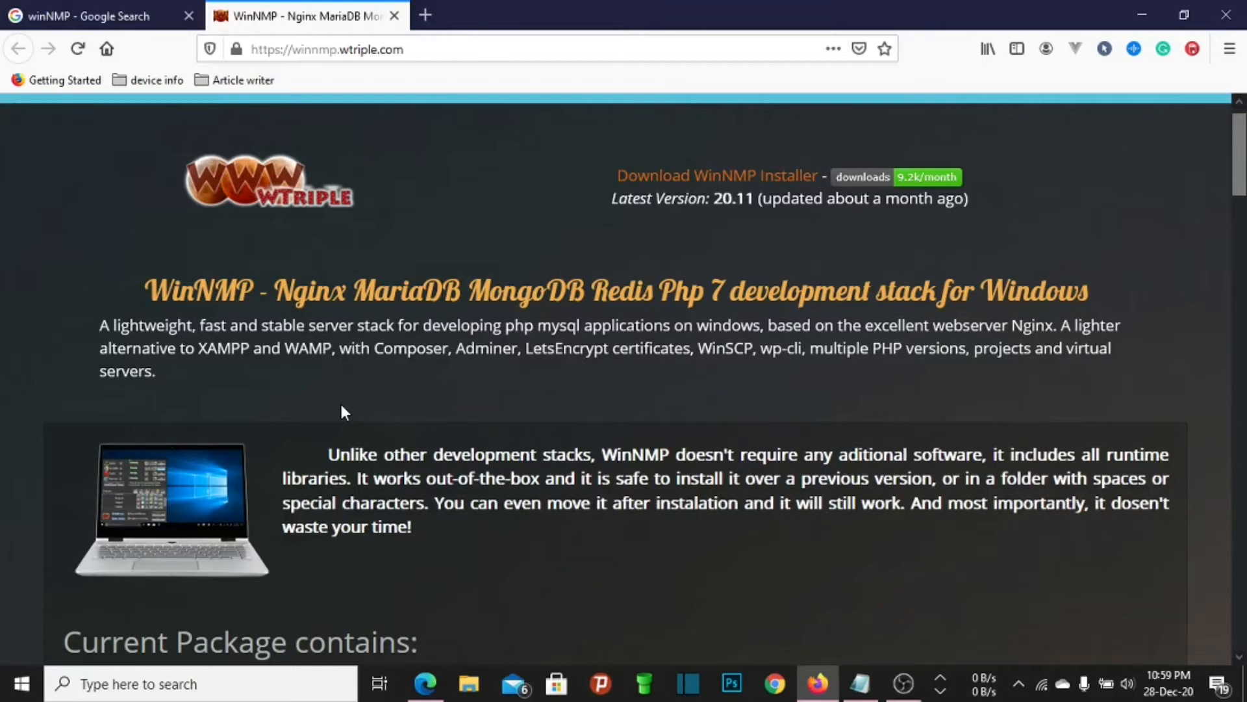
drag(285, 348, 335, 349)
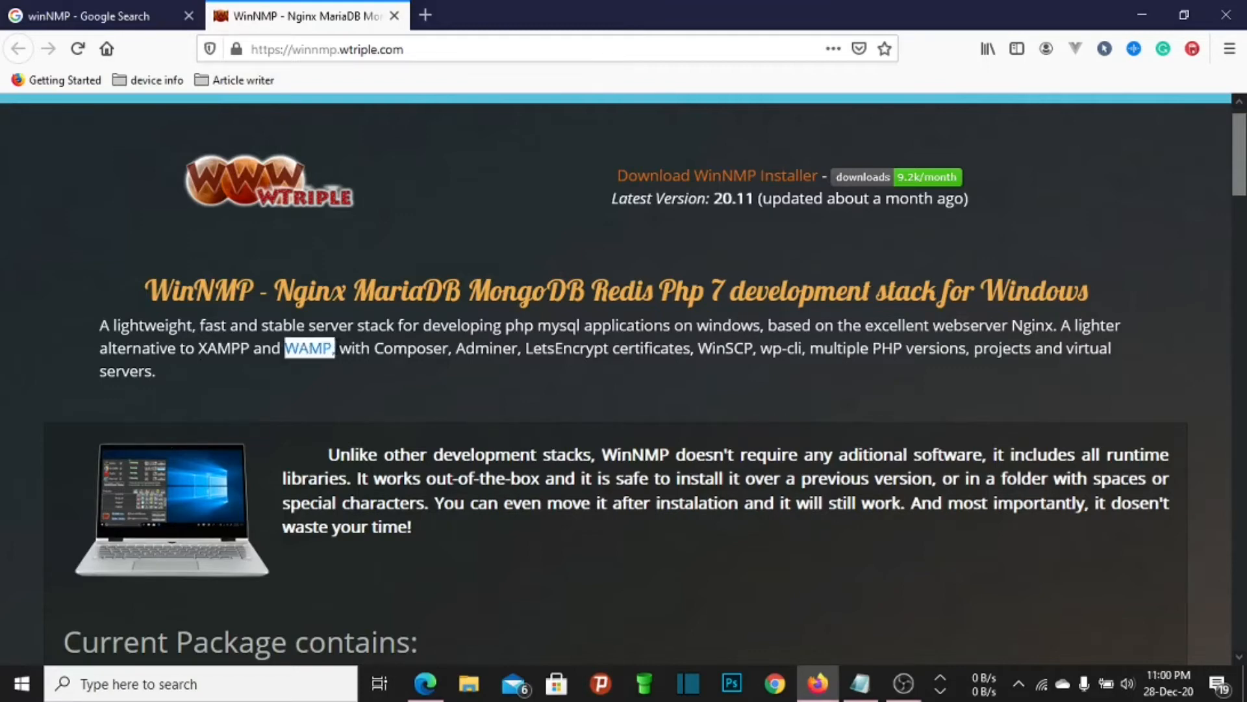
click(234, 348)
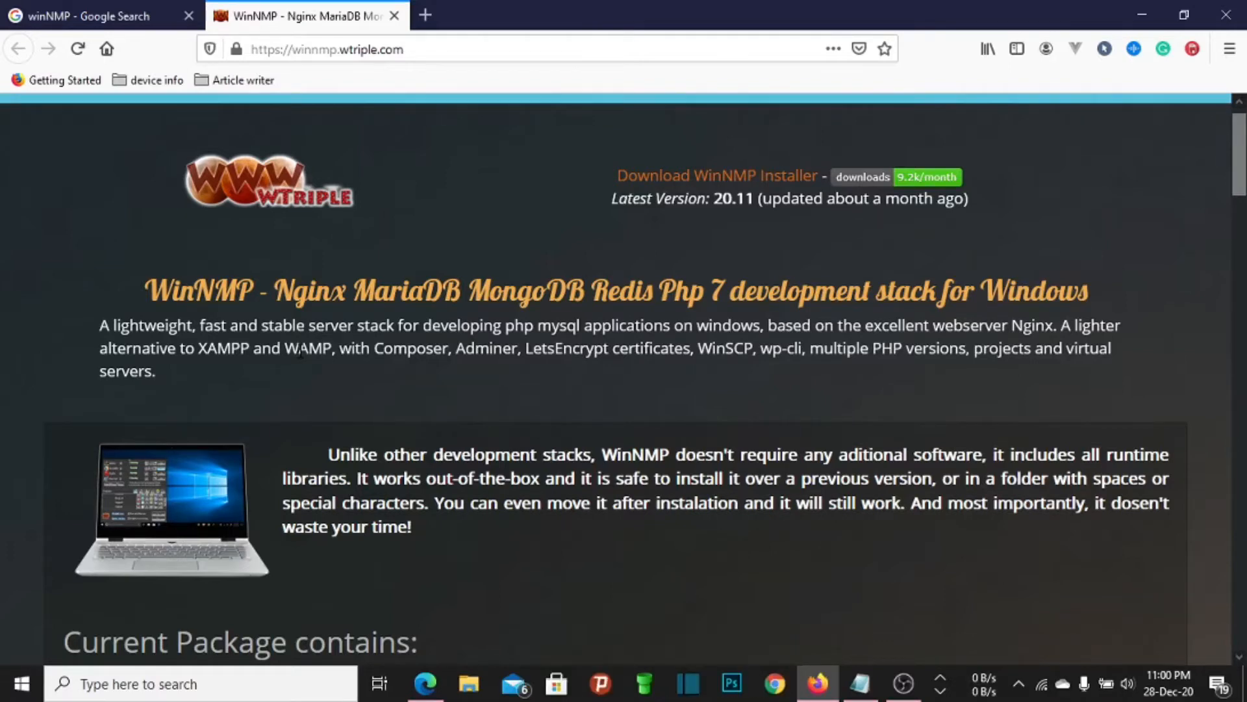
Request the WinNMP installer download and decline saving WinNMP-20.11.exe
scroll(699, 426, down, 1)
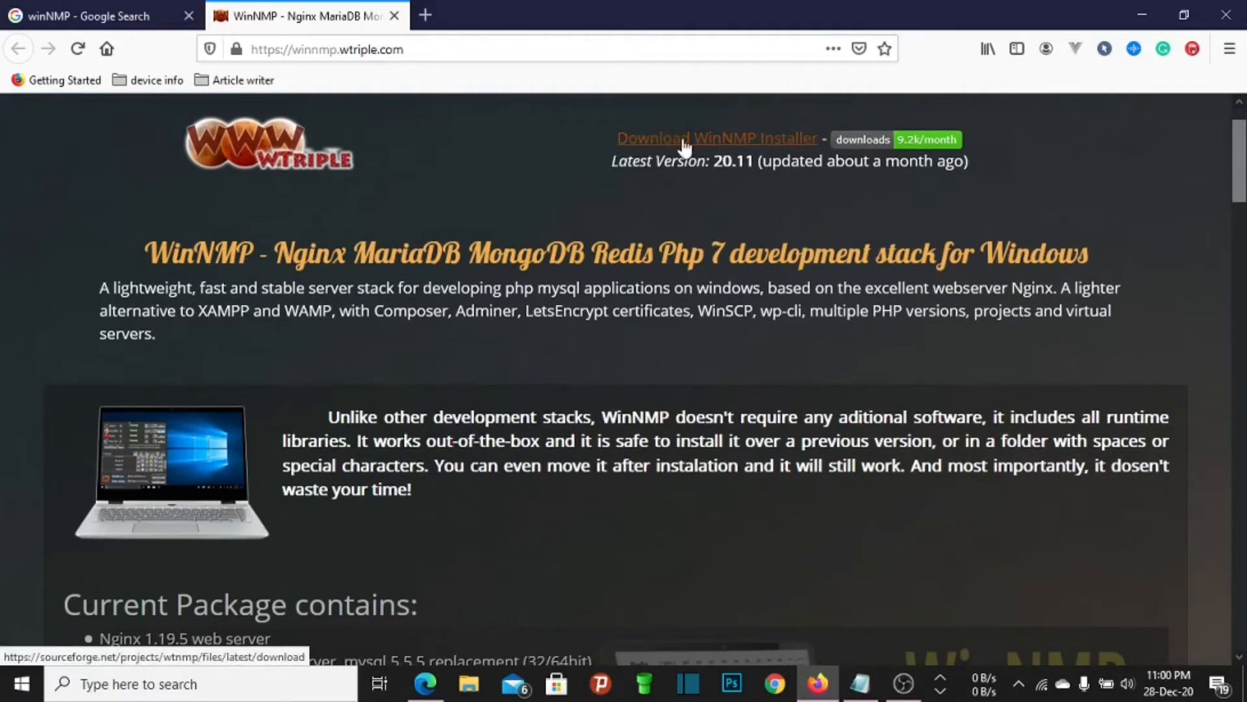
click(743, 148)
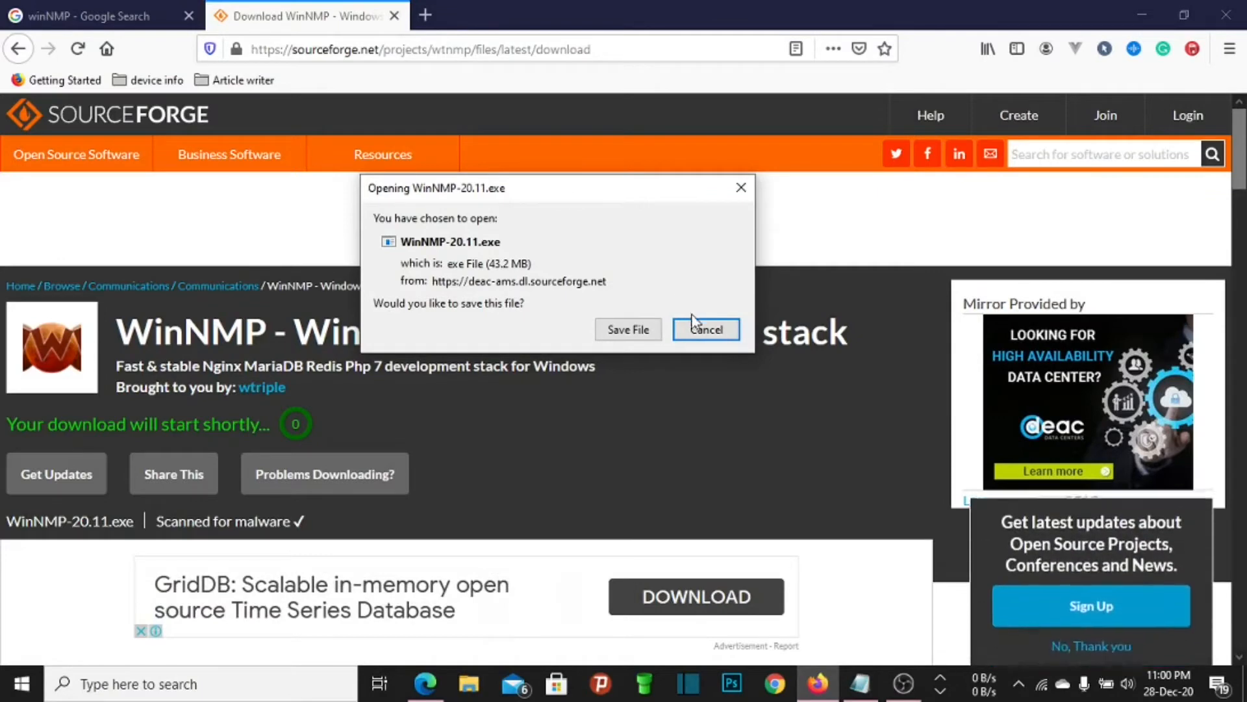
click(699, 325)
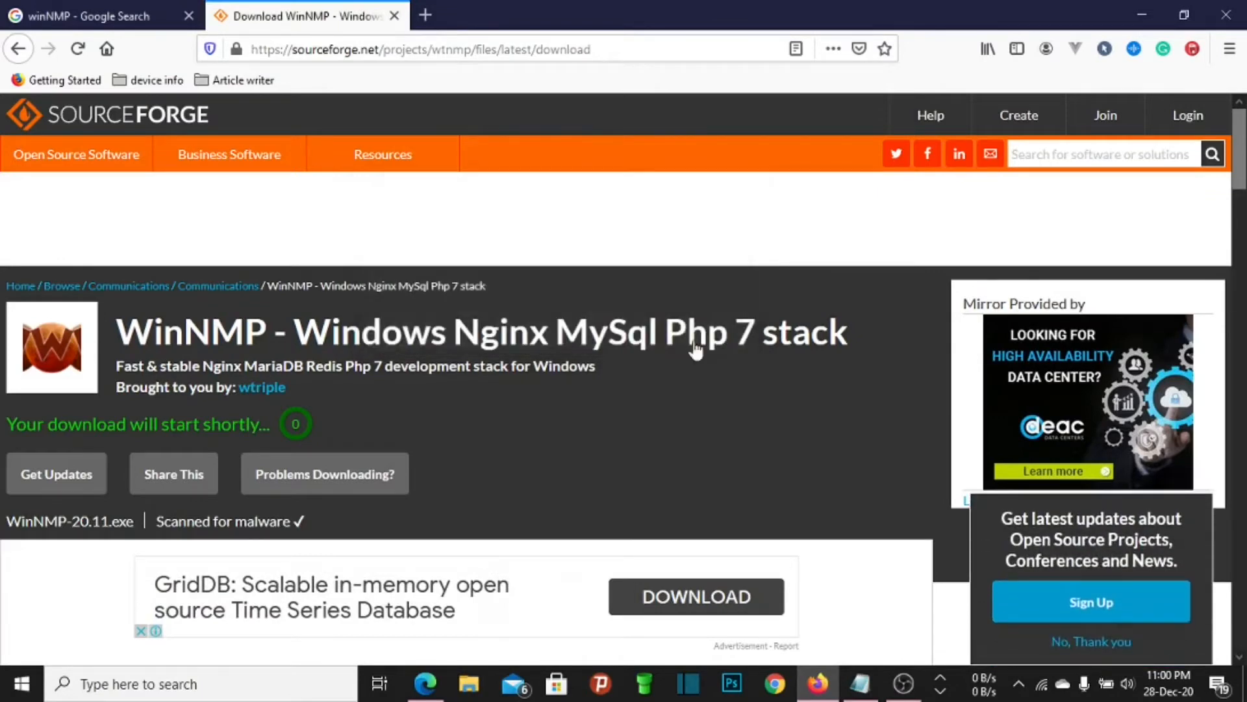
Switch to File Explorer and launch the WinNMP-20.11.exe installer from the Downloads folder
click(469, 694)
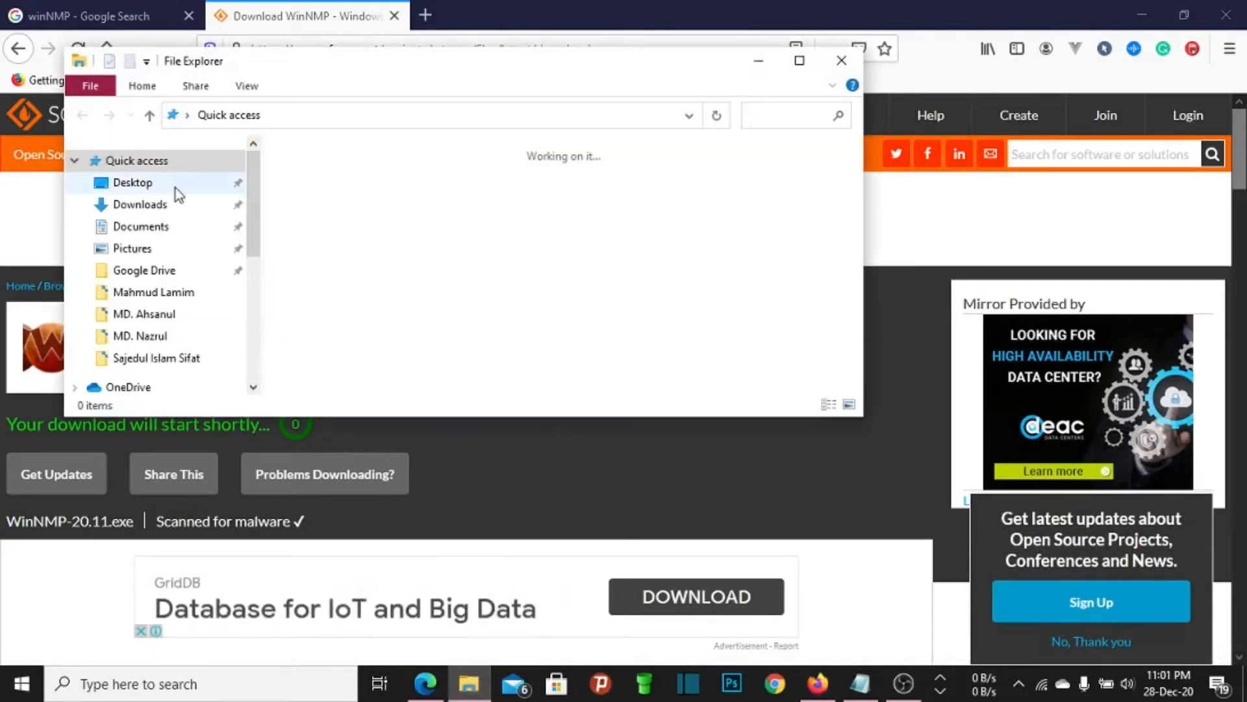
click(169, 207)
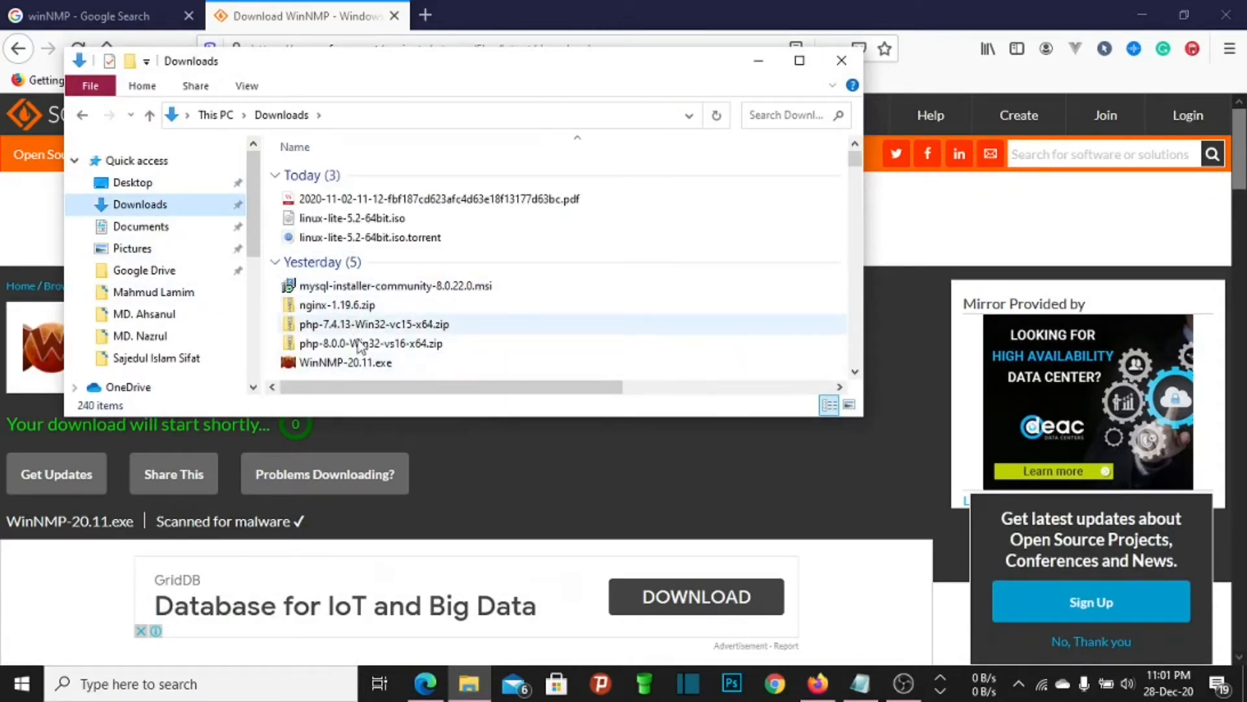
click(314, 368)
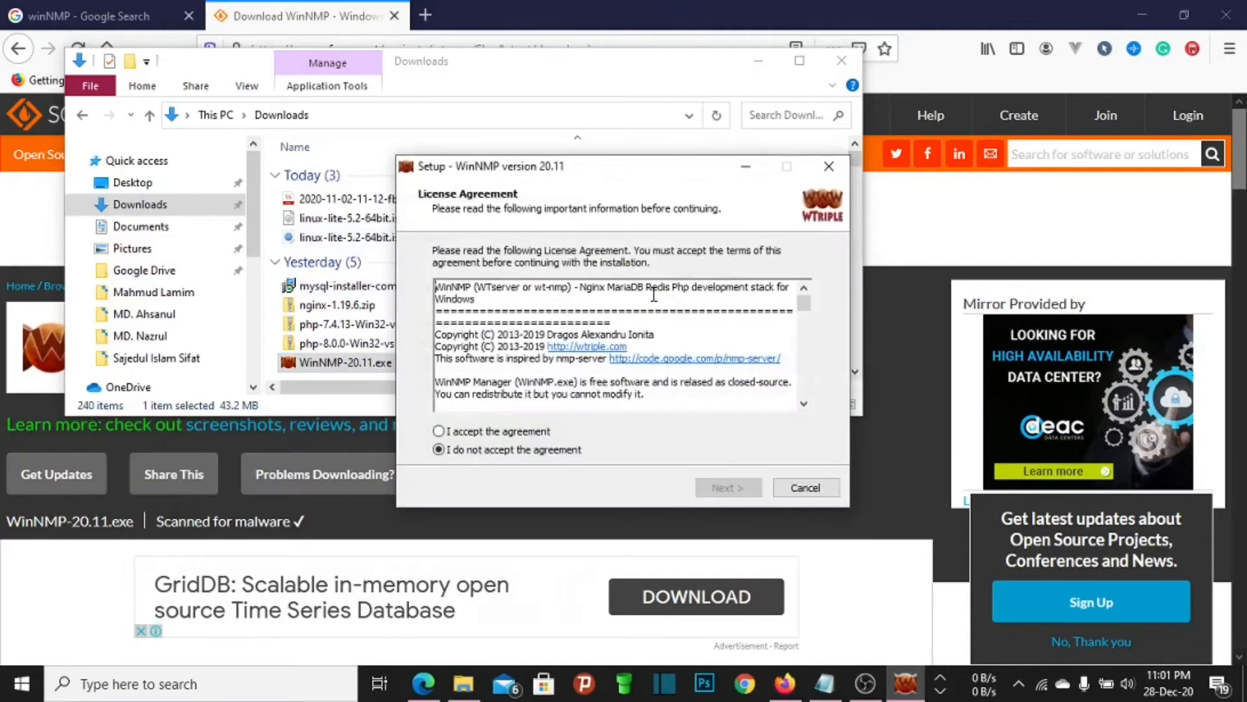
Accept the WinNMP license agreement and keep C:\WinNMP as the installation folder
click(520, 432)
click(721, 491)
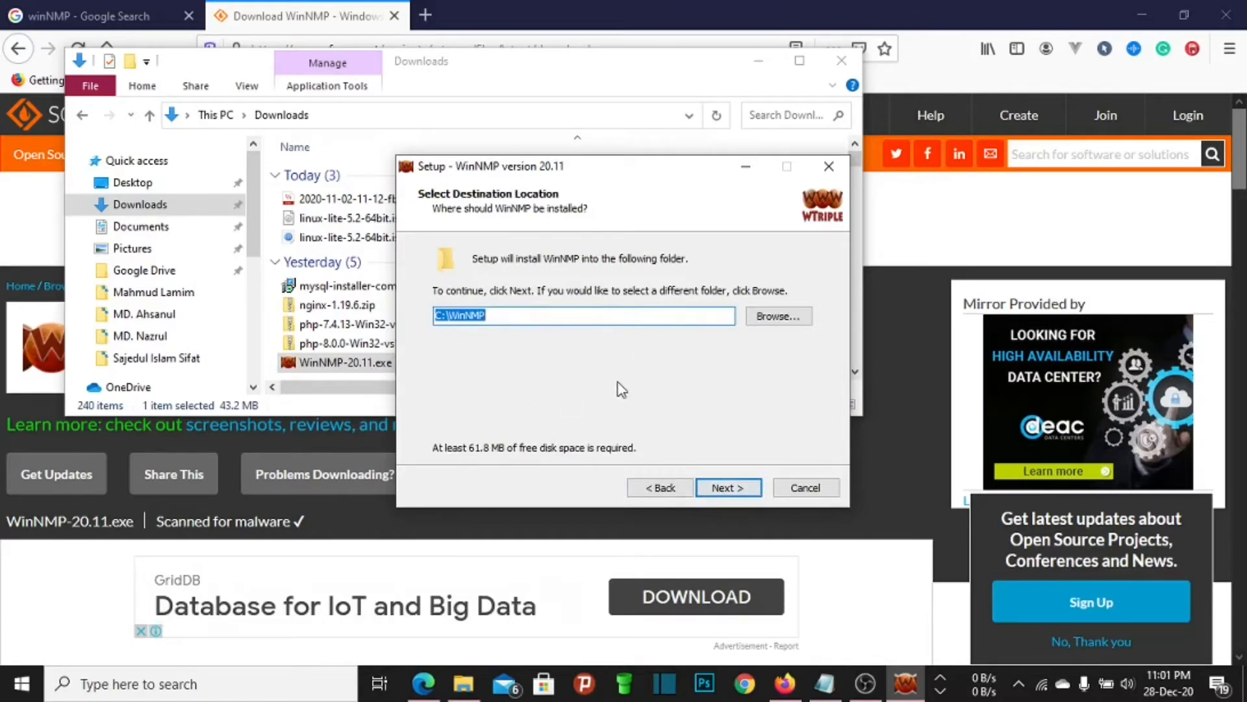
click(725, 494)
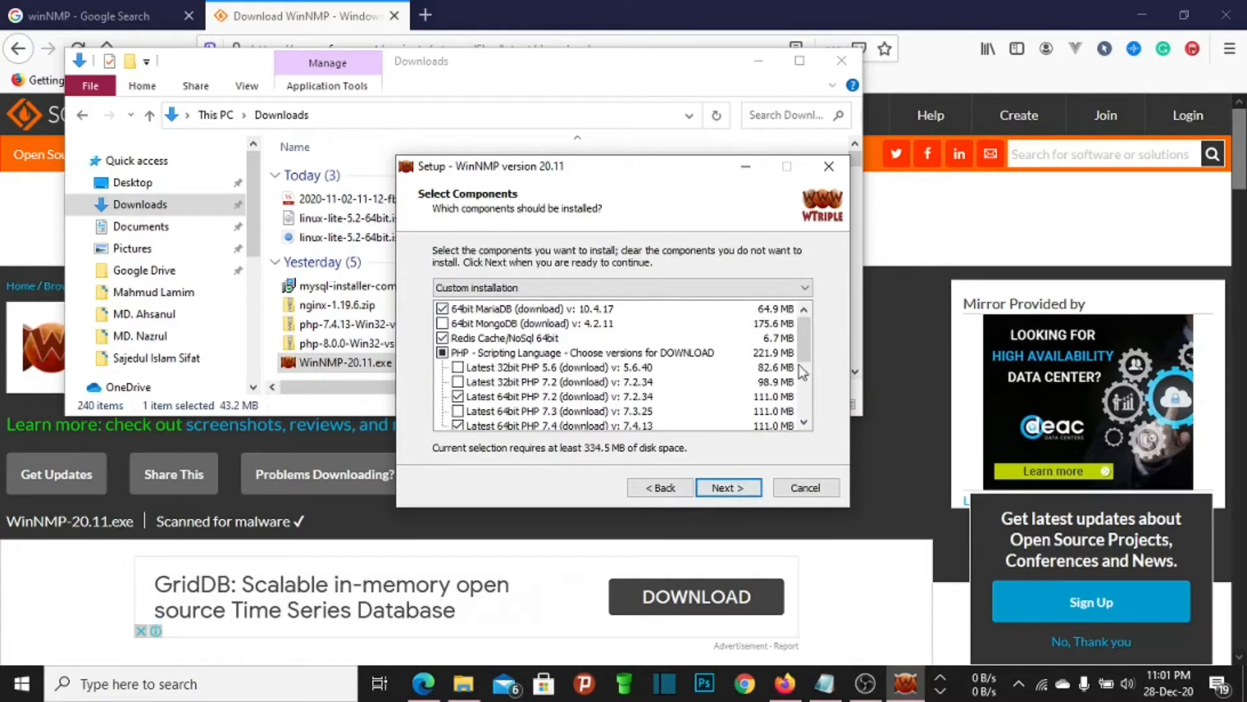
Review the full list of WinNMP components offered for installation, including the database, PHP version and tool entries
drag(804, 355, 804, 326)
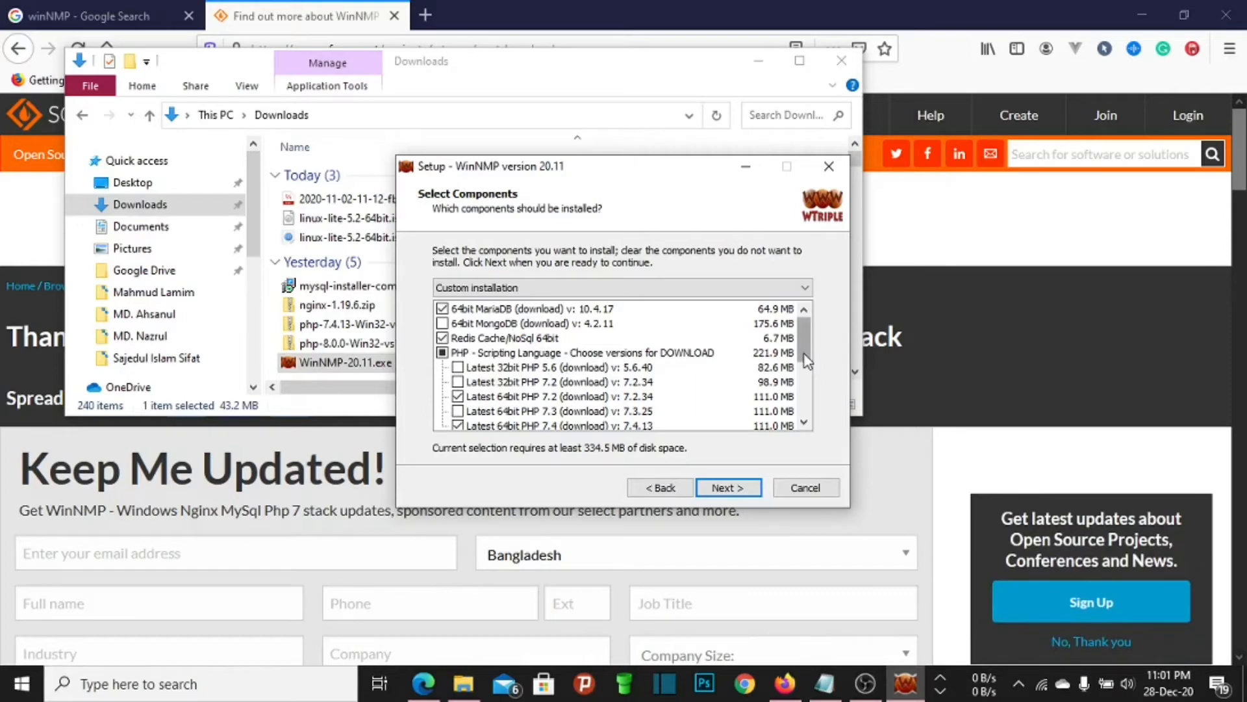
drag(806, 364, 805, 403)
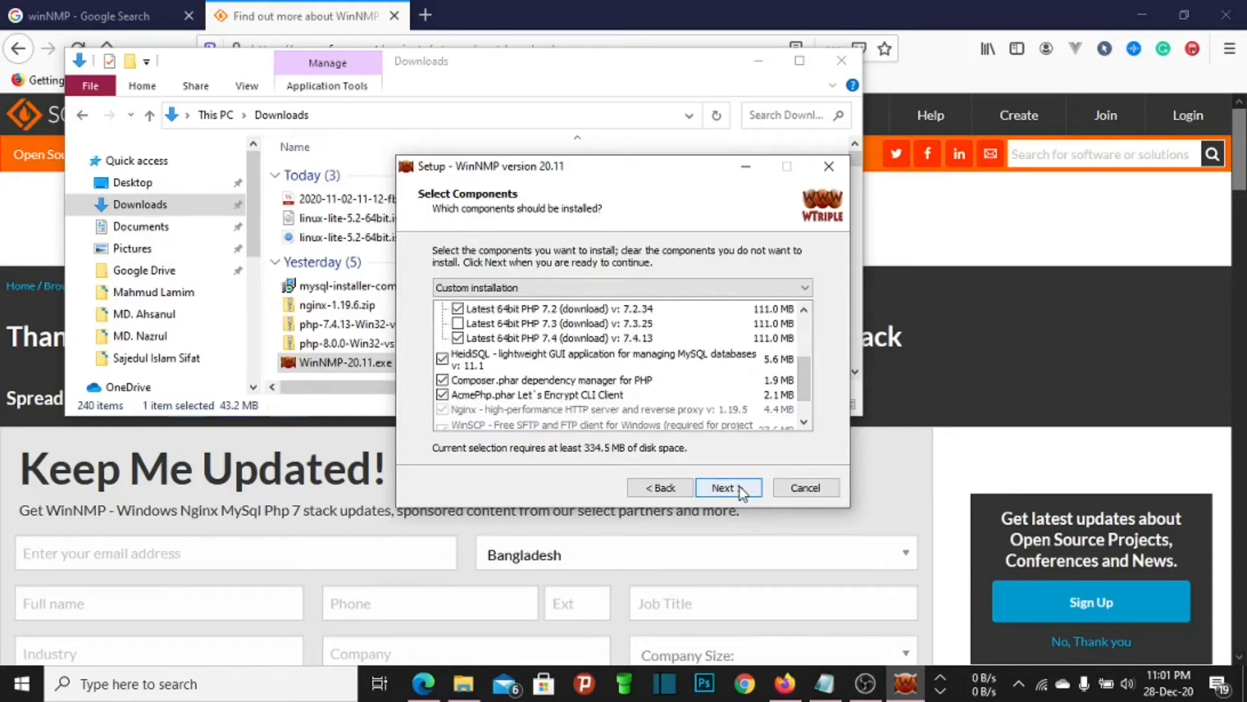
drag(807, 384, 807, 322)
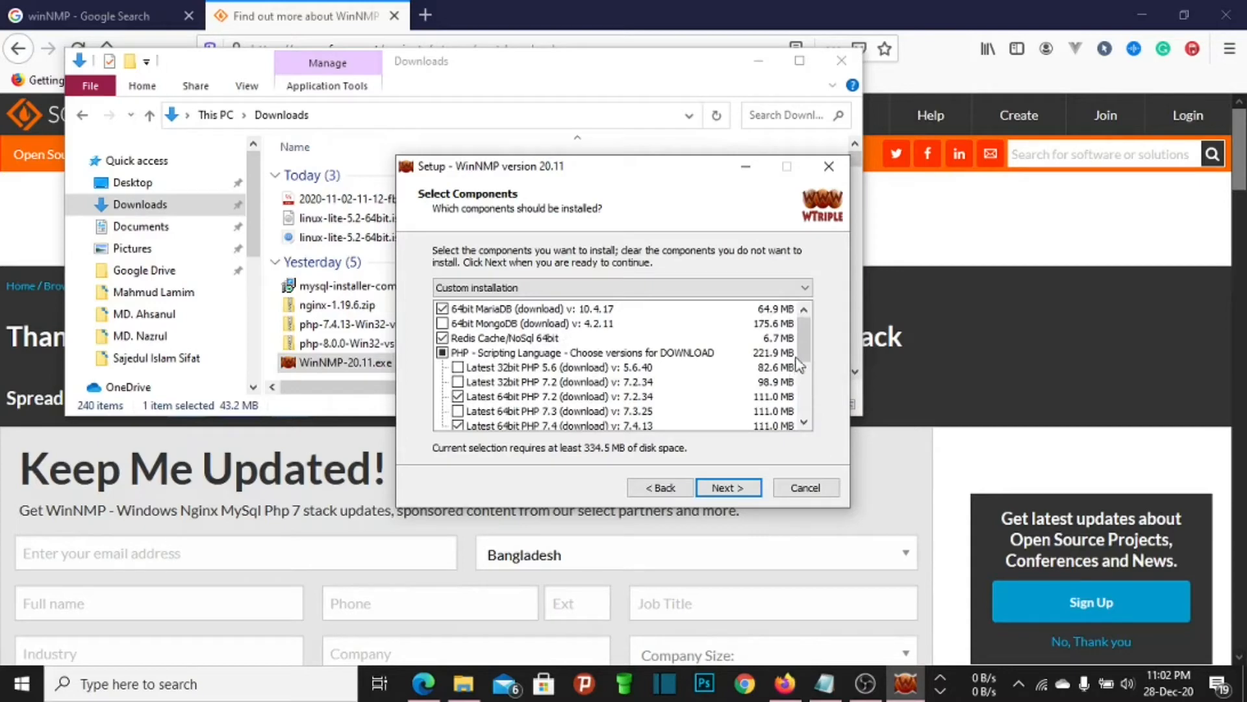
drag(803, 358, 576, 341)
drag(807, 358, 808, 464)
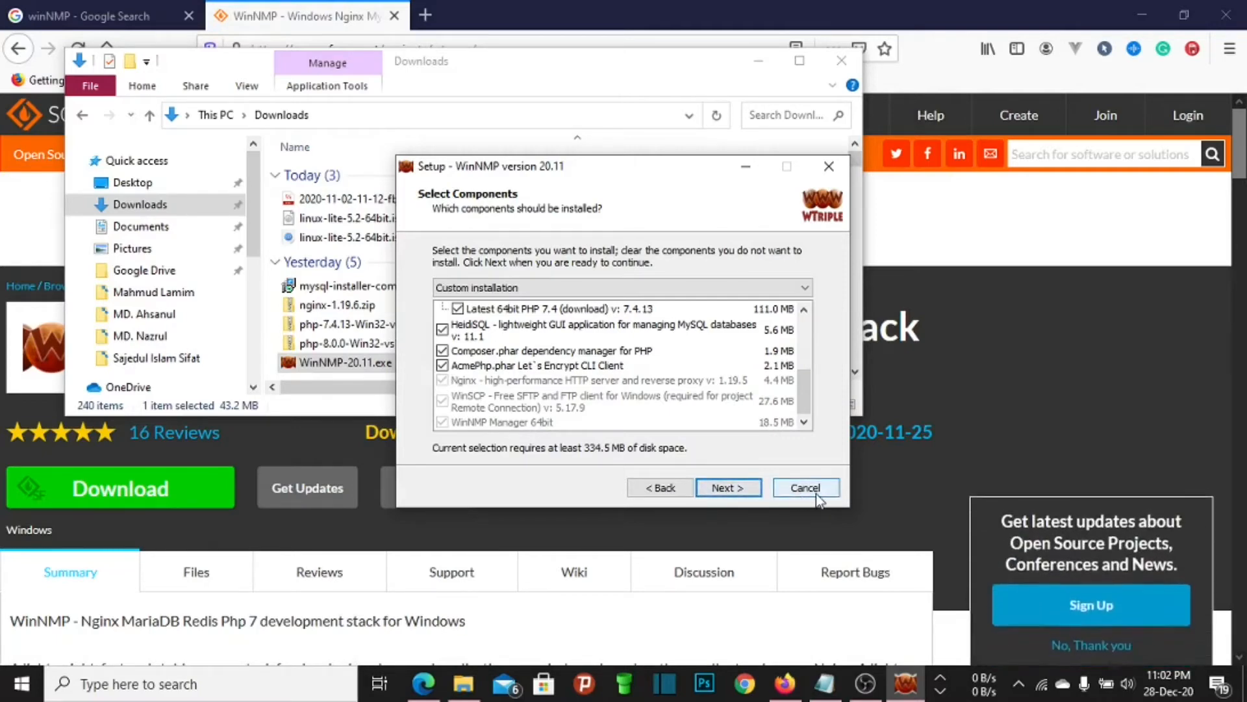
Exit the WinNMP setup without installing and close the Downloads window
click(816, 494)
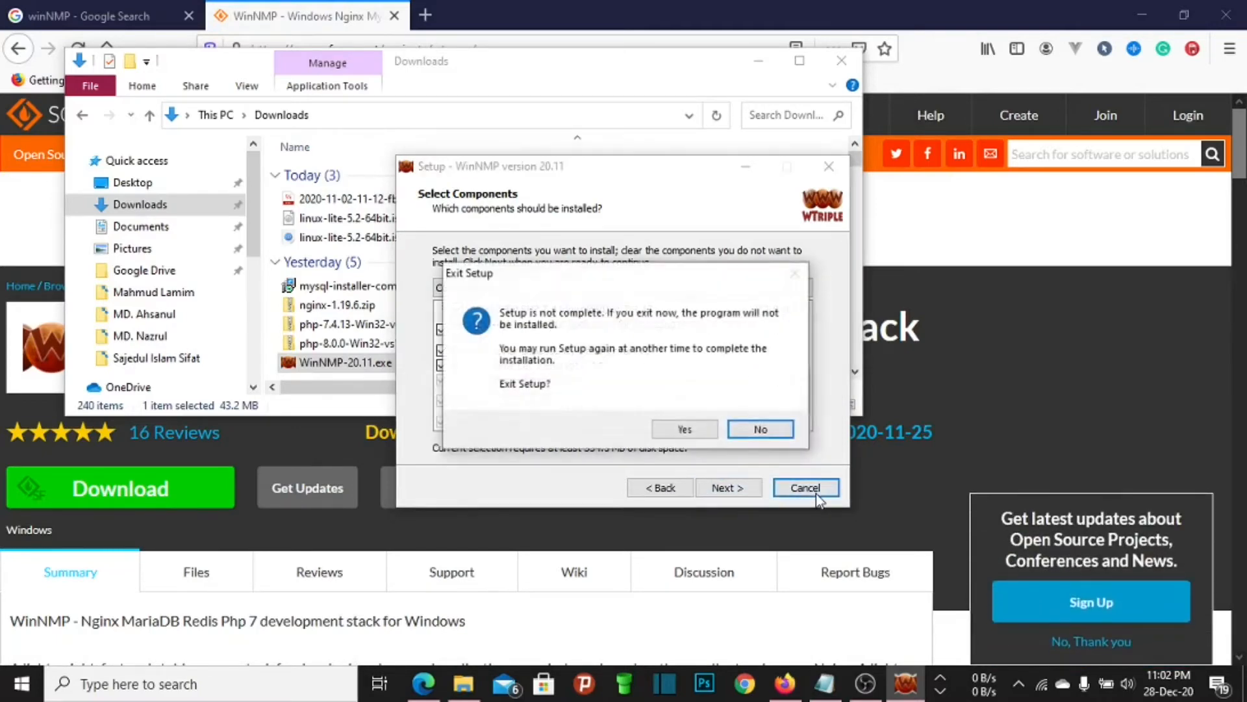
click(702, 439)
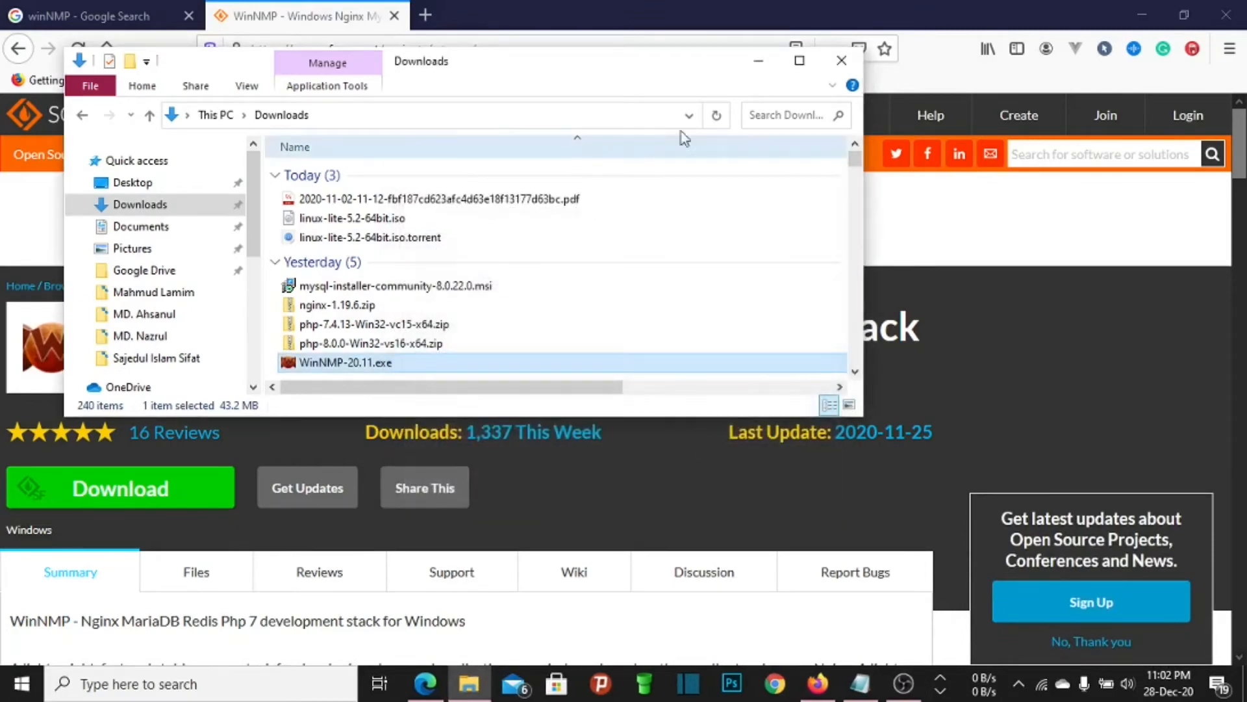
click(841, 61)
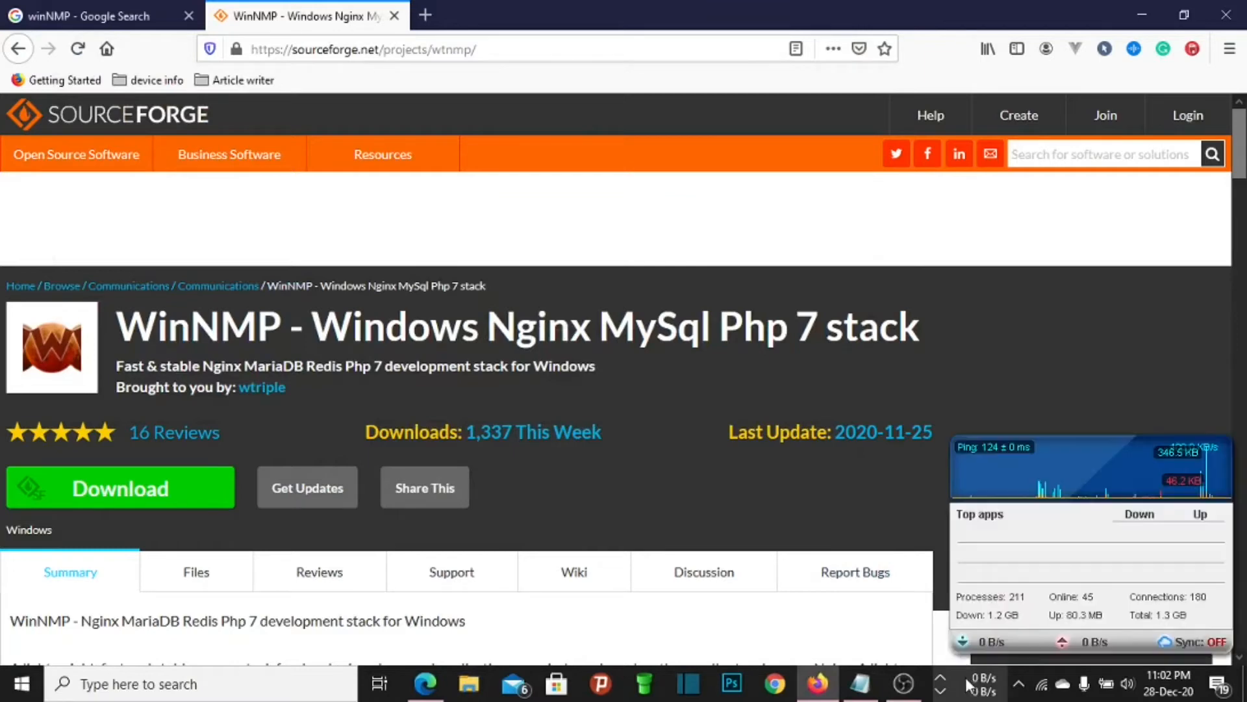
Open WinNMP Manager from the background programs and reposition its window over the browser page
click(1022, 684)
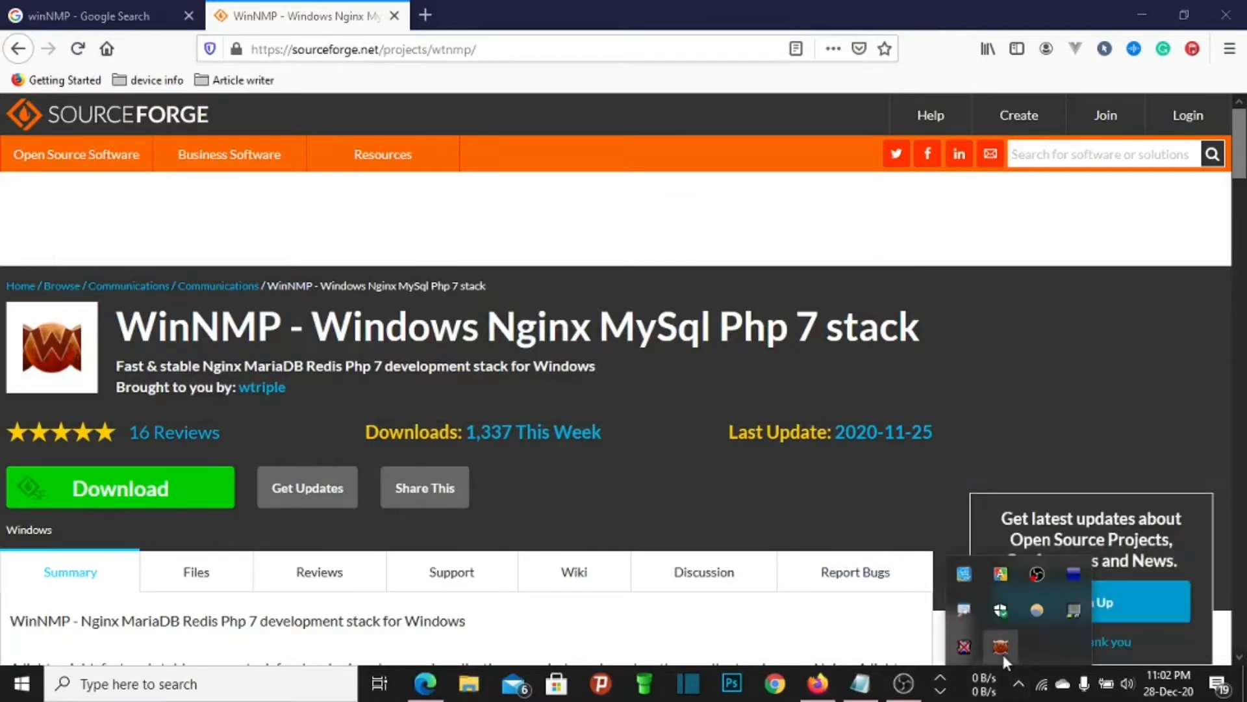
click(1002, 652)
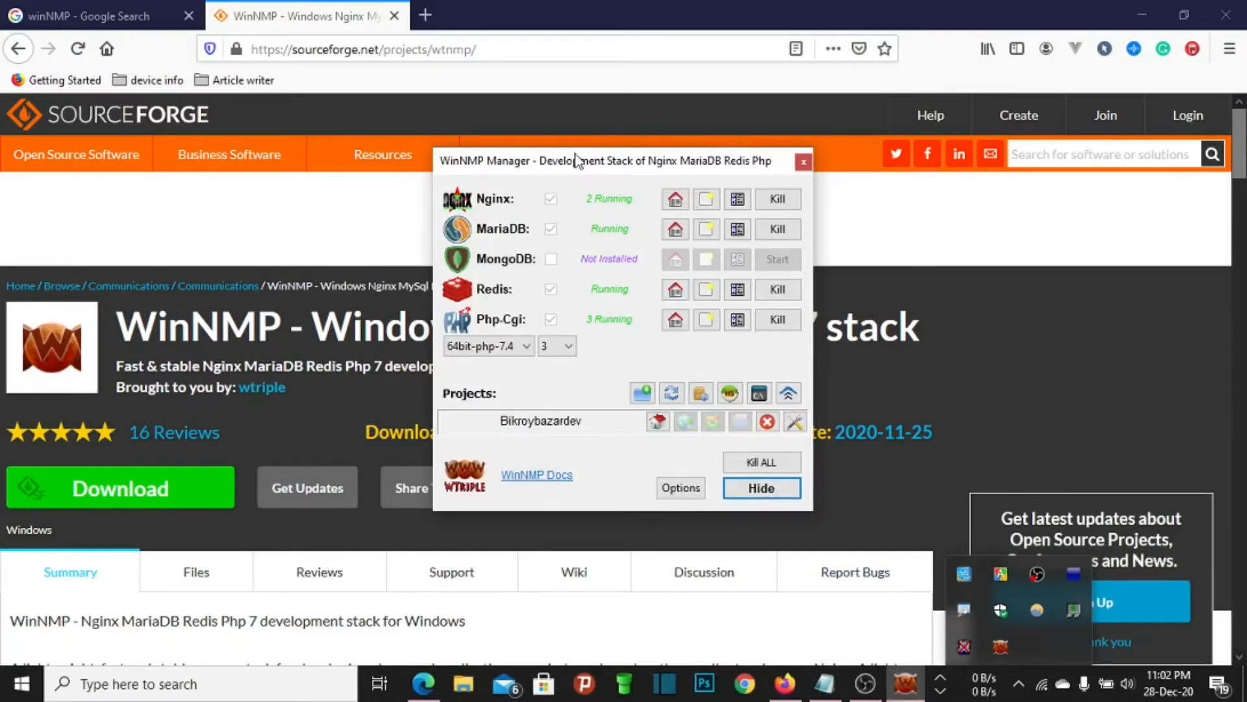
drag(577, 166, 402, 160)
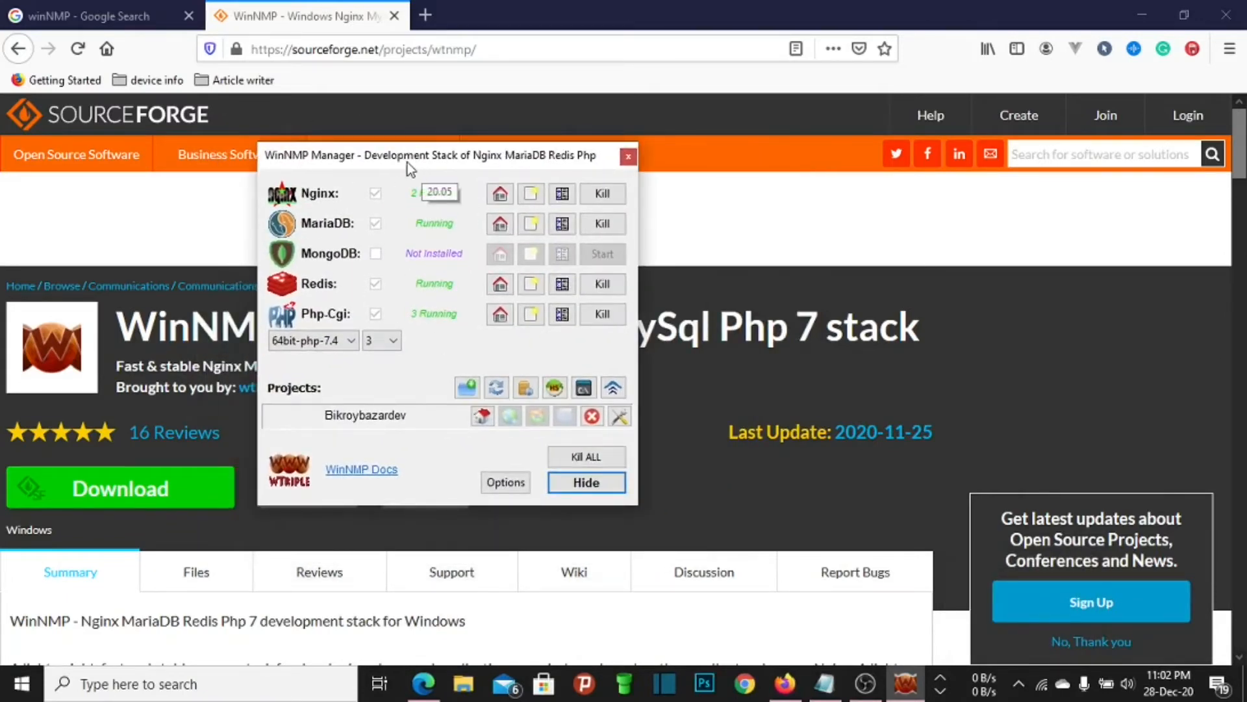
mouse_move(420, 163)
mouse_down()
mouse_move(365, 147)
mouse_move(409, 159)
mouse_up()
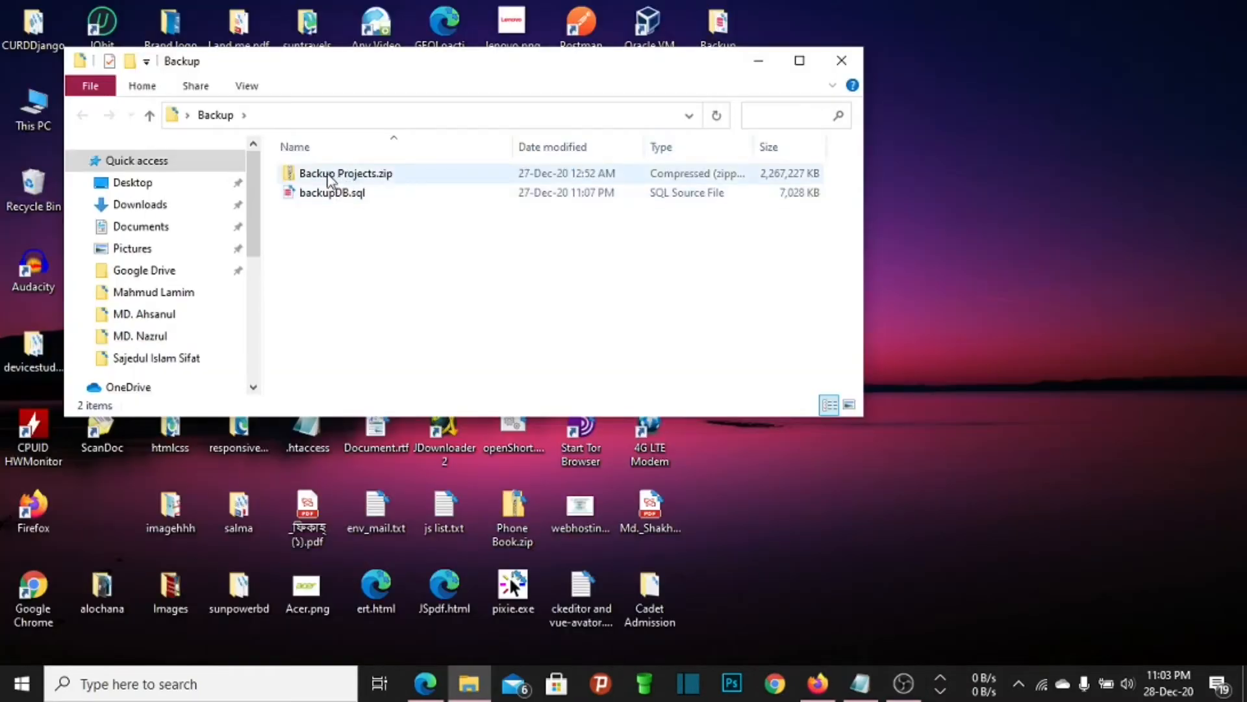
Open Backup Projects.zip from the Backup folder in 7-Zip and place the archive window beside File Explorer
click(330, 177)
double_click(328, 174)
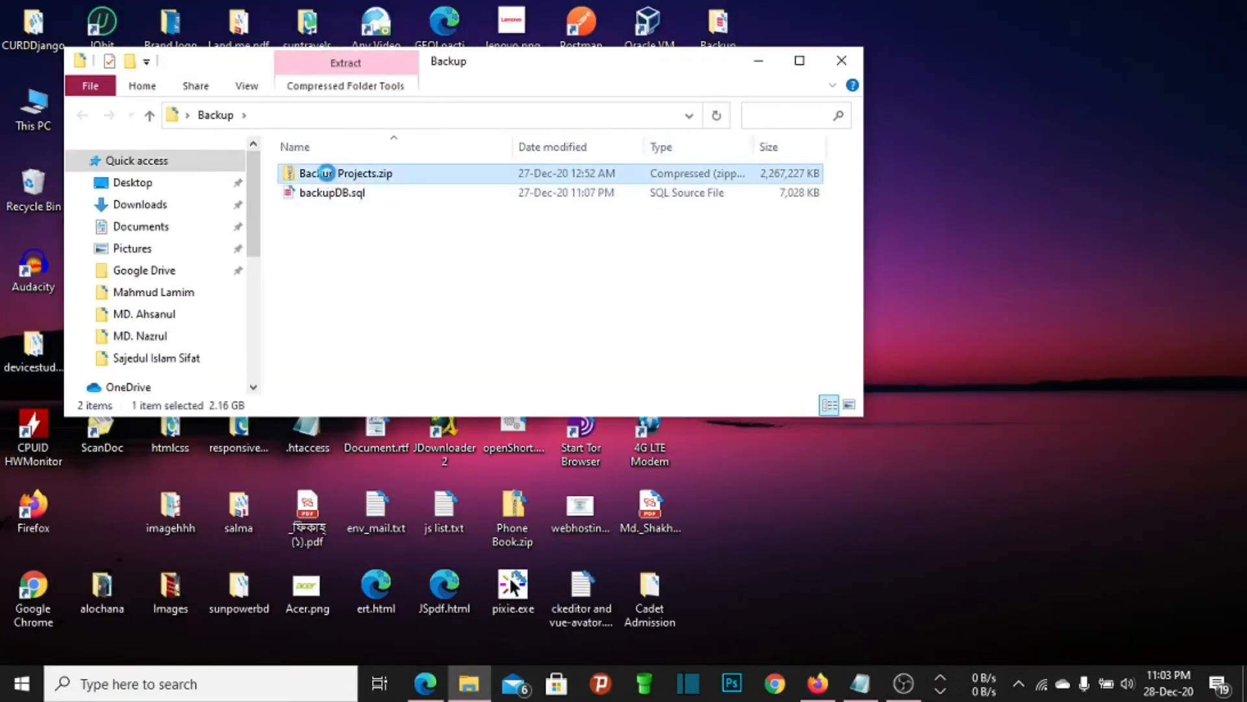
right_click(328, 176)
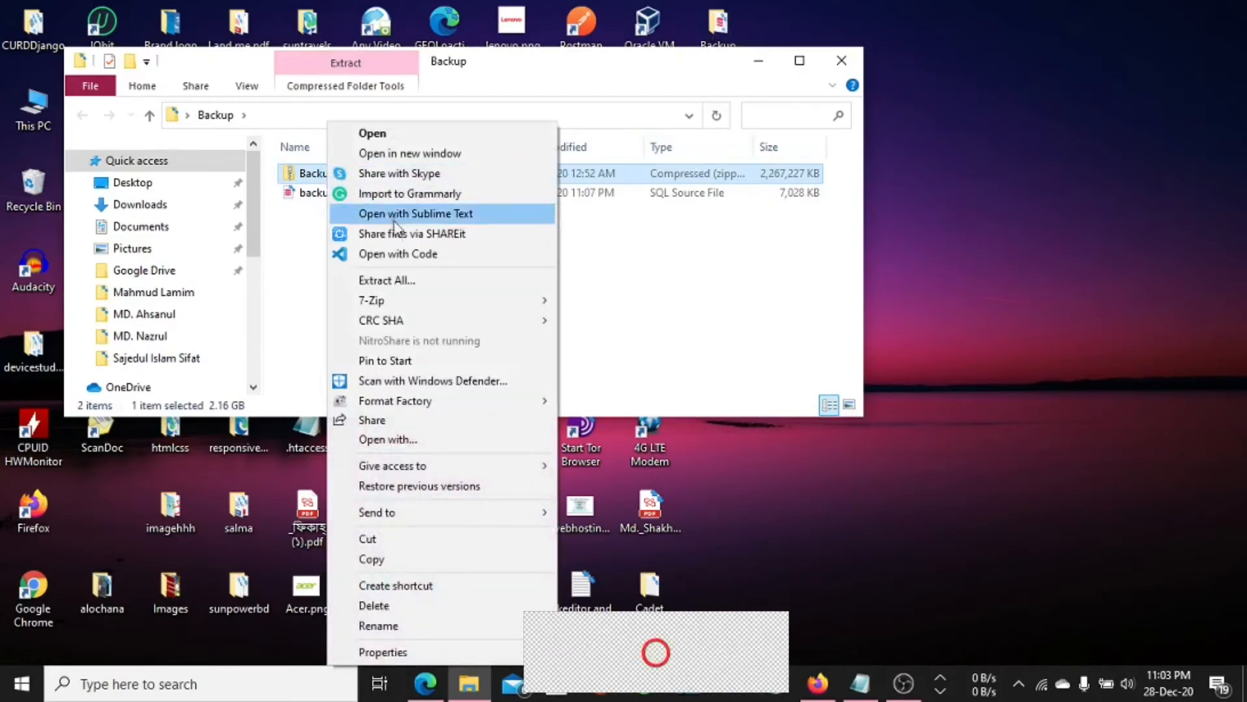
mouse_move(399, 295)
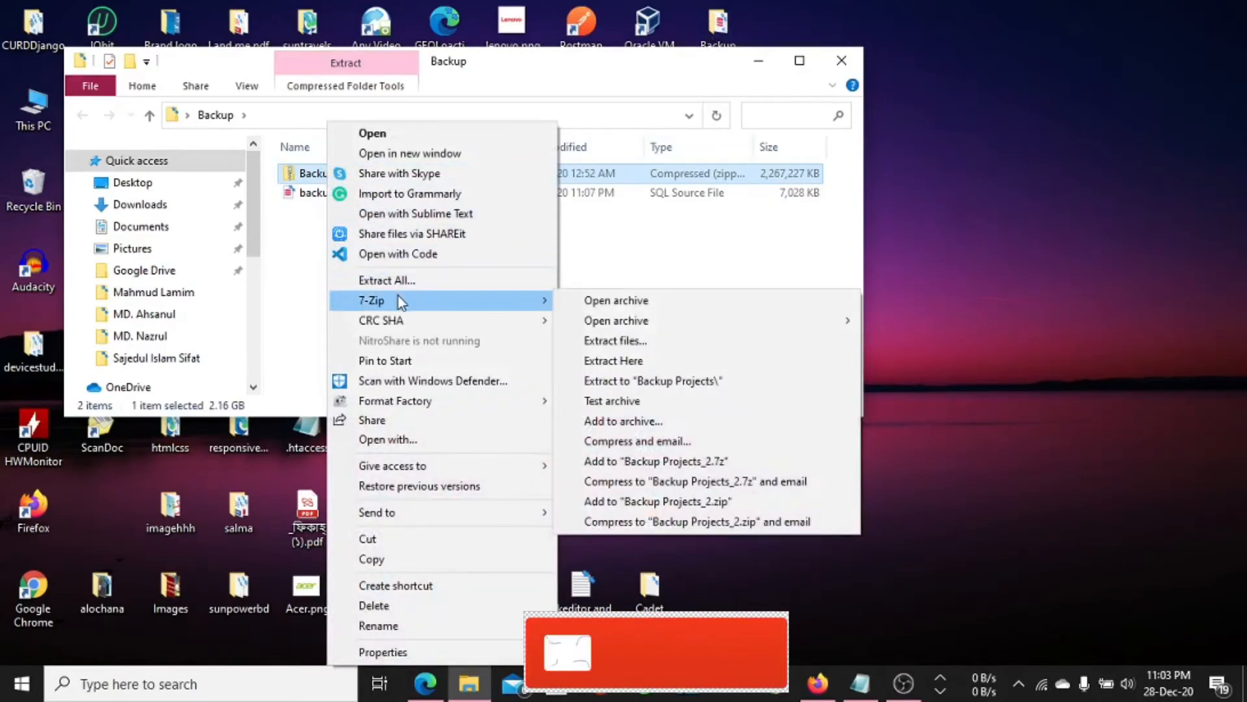
click(662, 302)
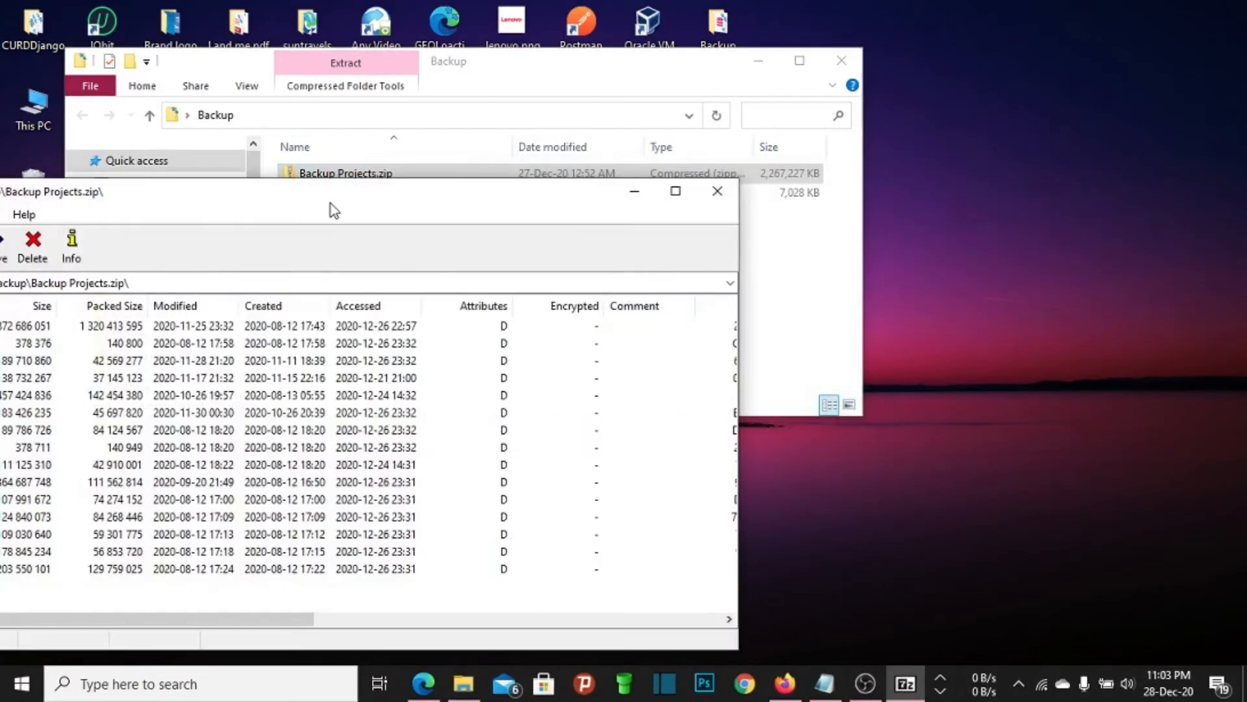
drag(330, 204, 1204, 134)
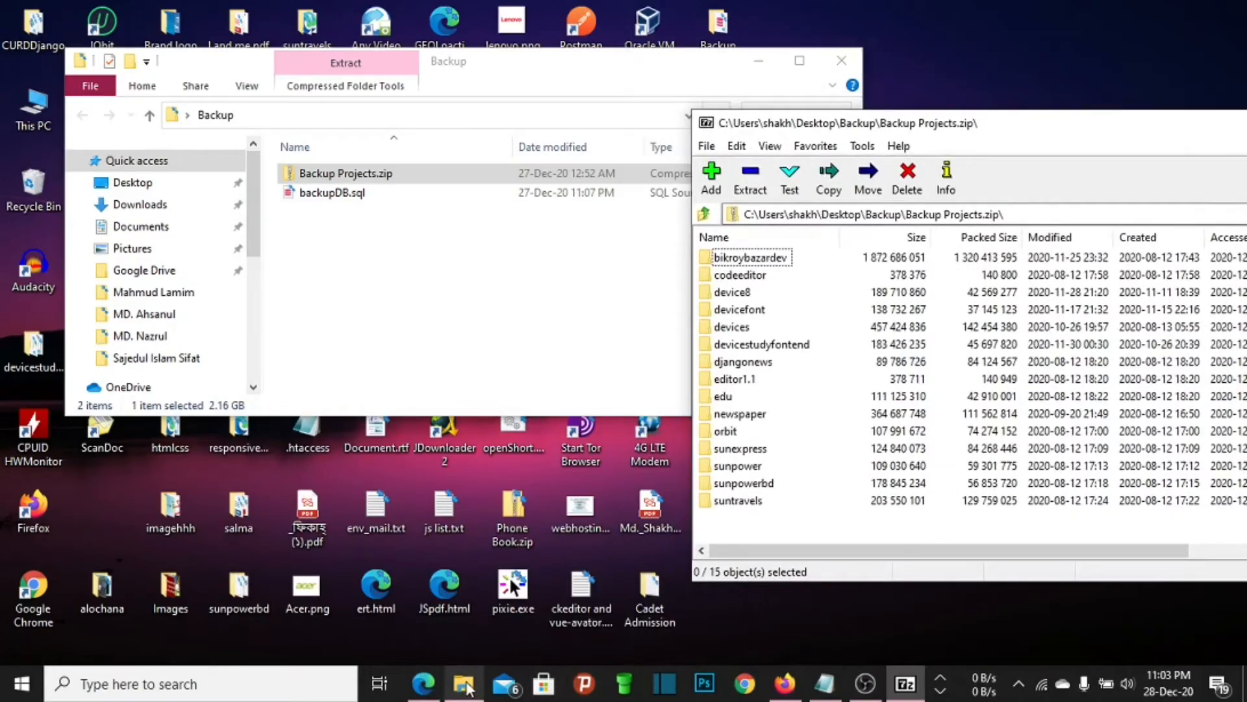
Open the C:\WinNMP\WWW folder in File Explorer and bring the Backup Projects.zip archive window to the front beside it
drag(248, 201, 250, 325)
click(154, 300)
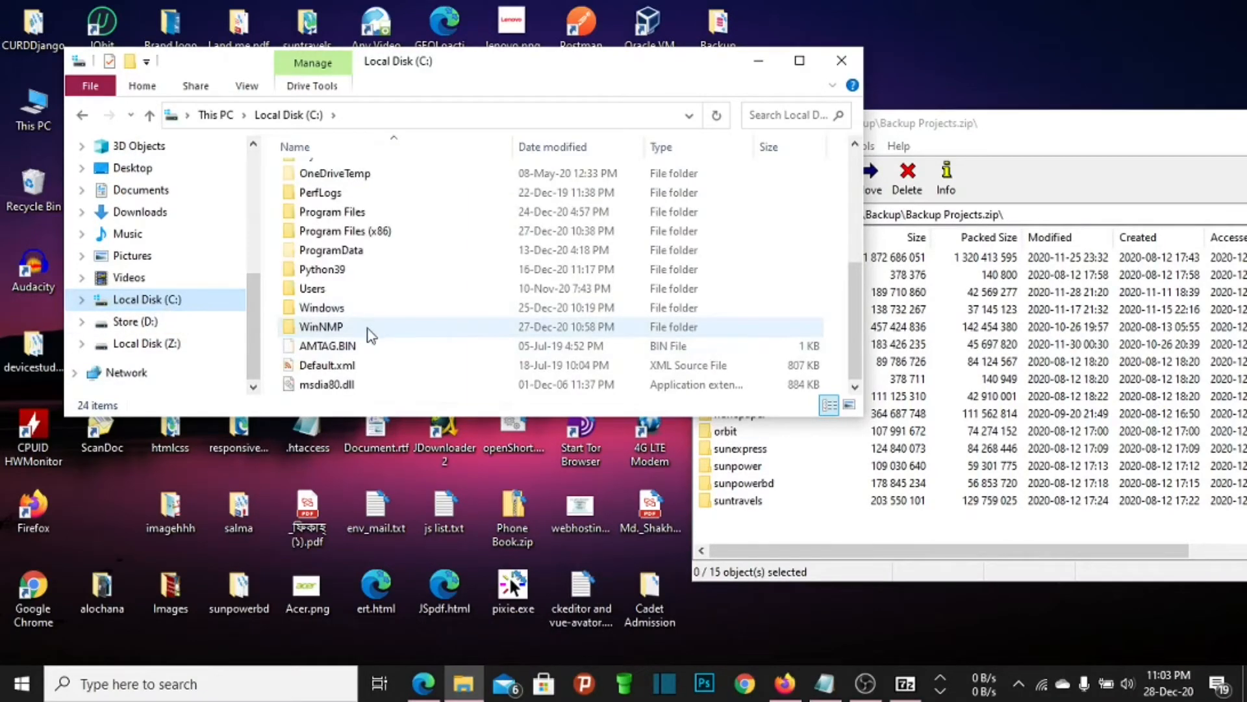
click(374, 331)
double_click(374, 328)
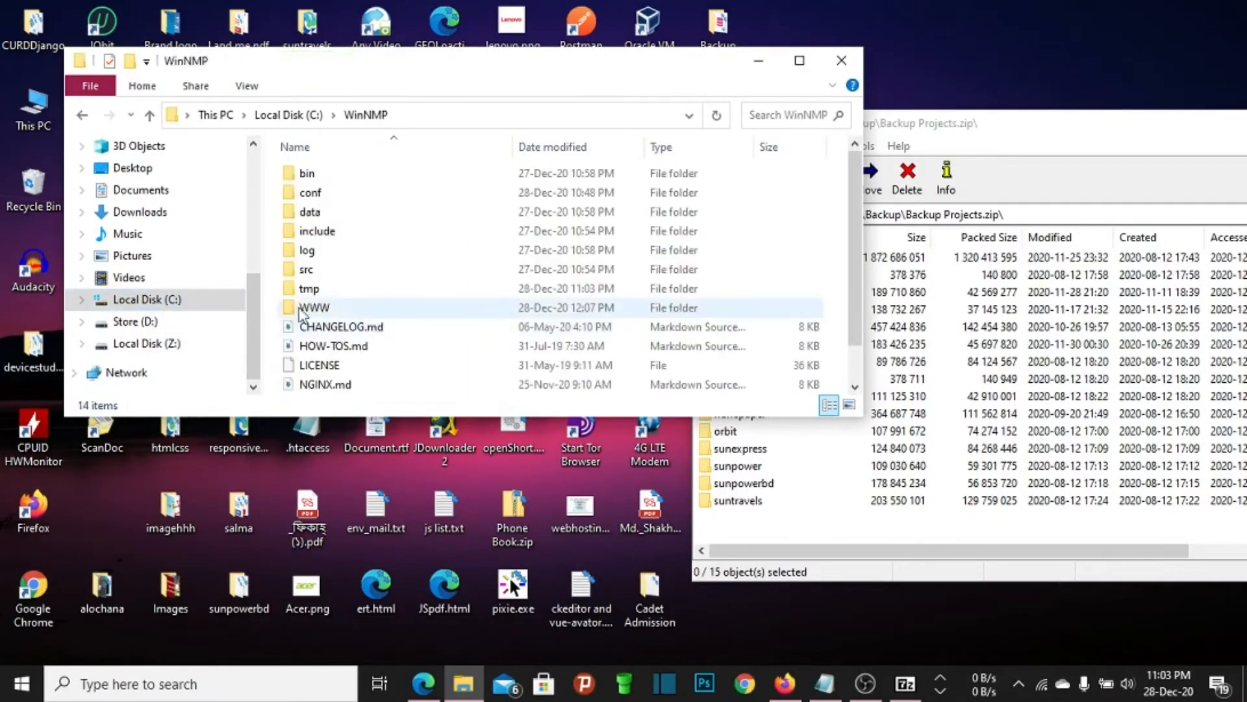
click(351, 309)
double_click(352, 309)
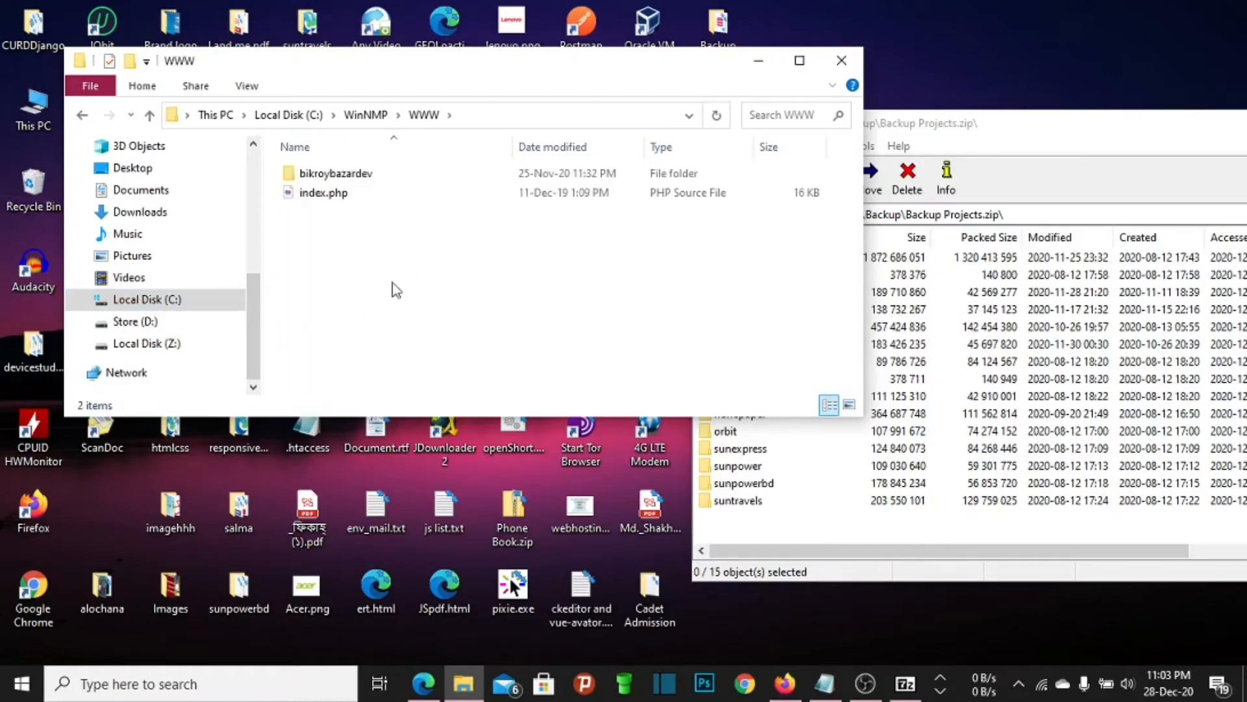
click(1063, 131)
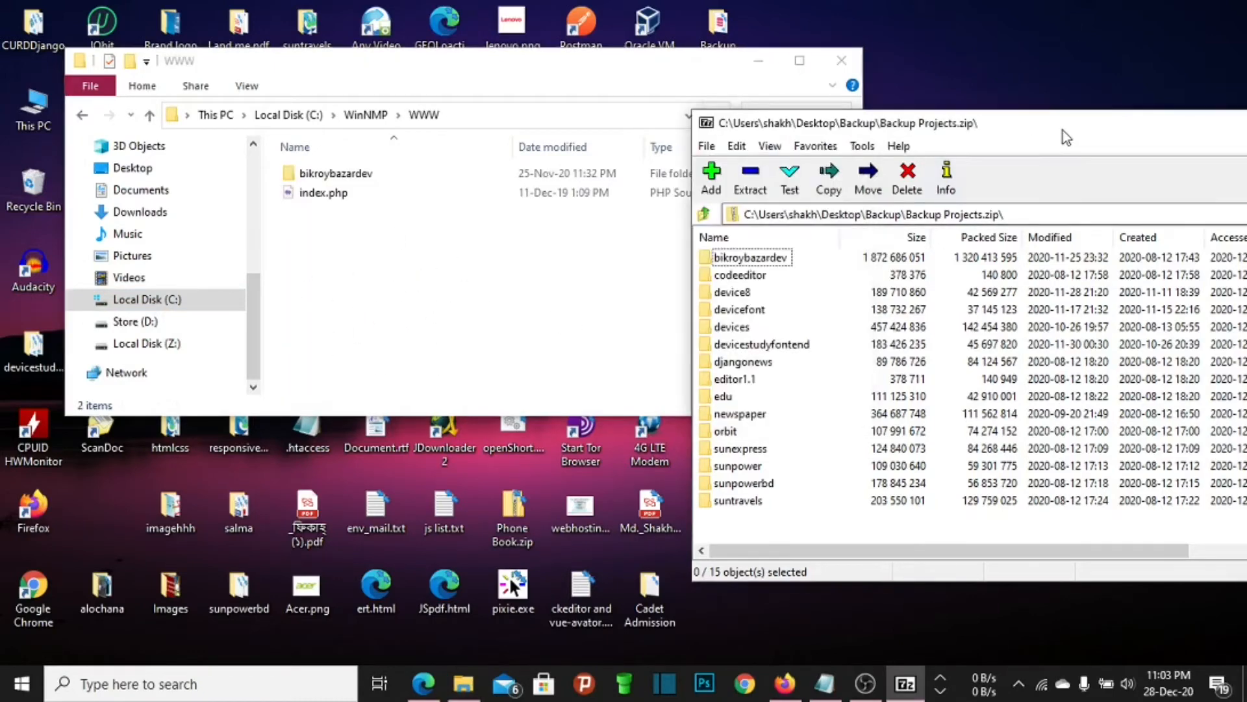
Extract the newspaper folder from Backup Projects.zip into C:\WinNMP\WWW and close the archive window
click(744, 416)
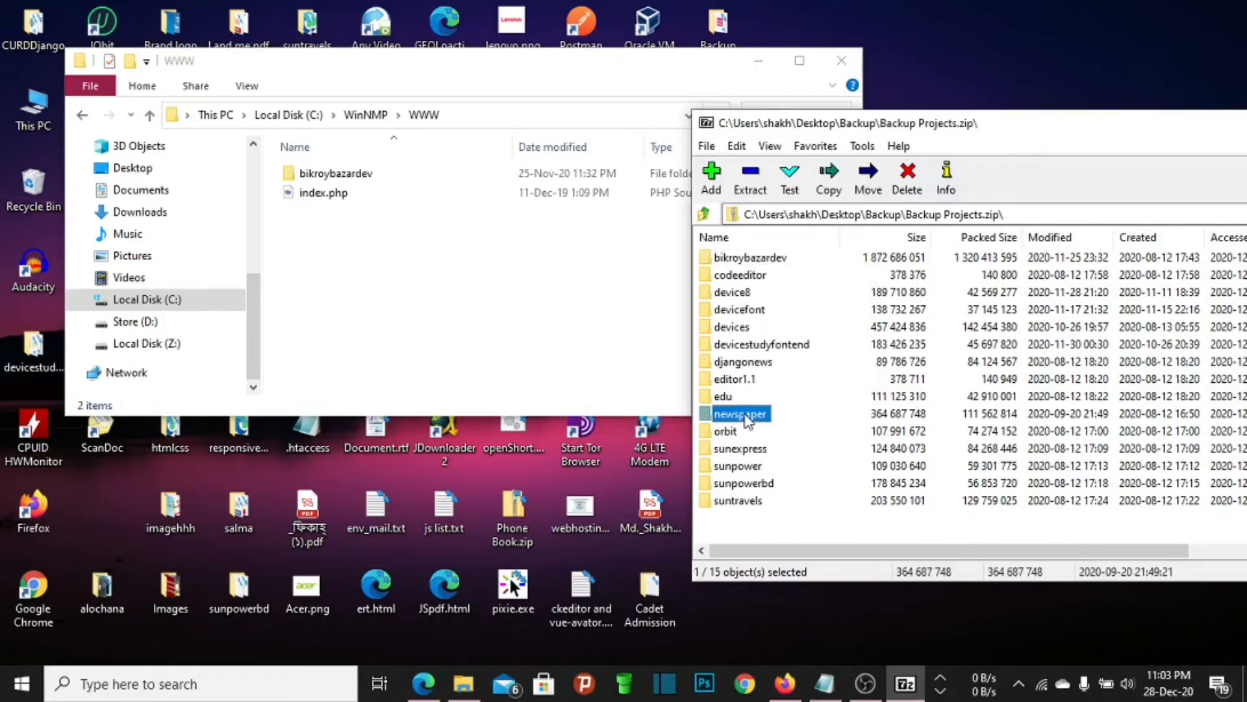
drag(738, 419, 374, 279)
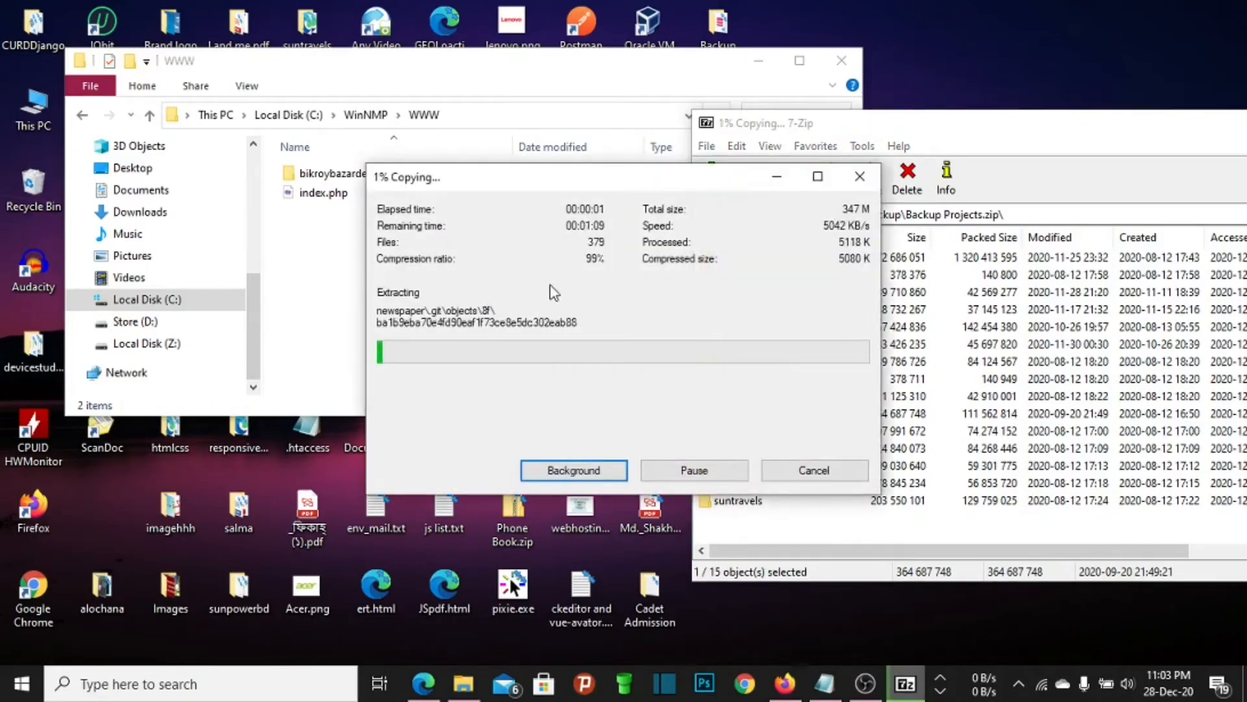
drag(507, 187, 417, 191)
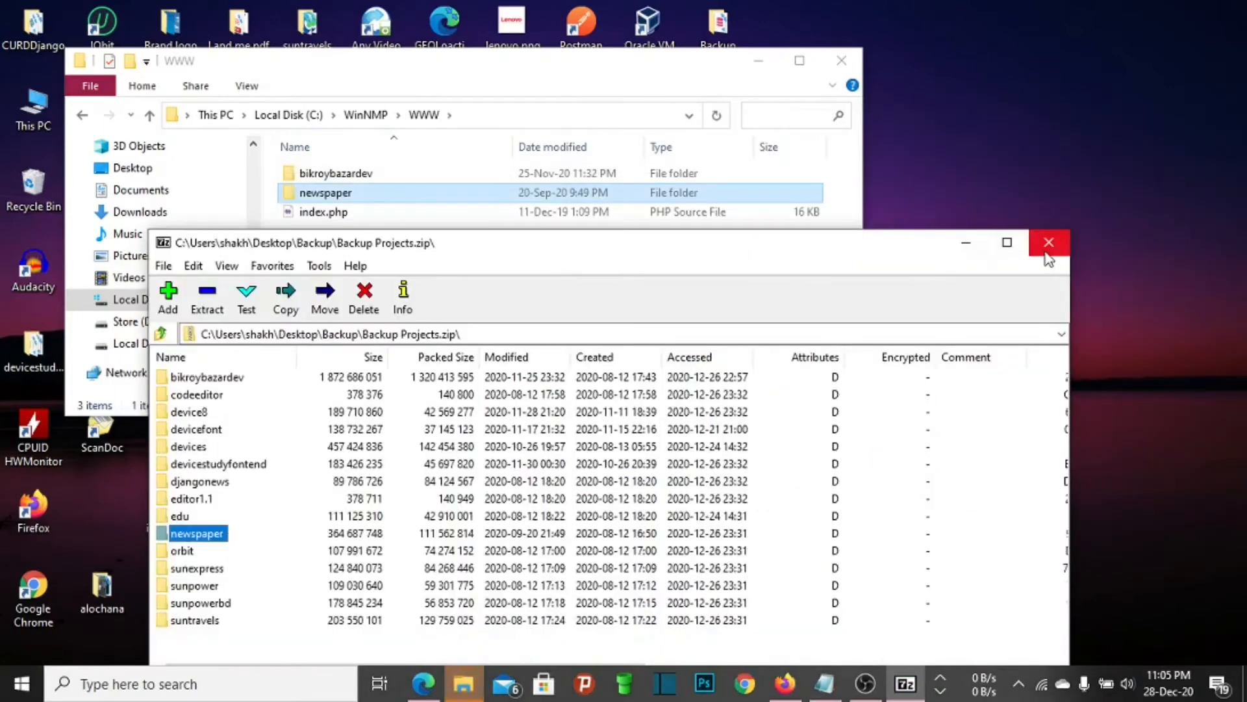
click(1047, 251)
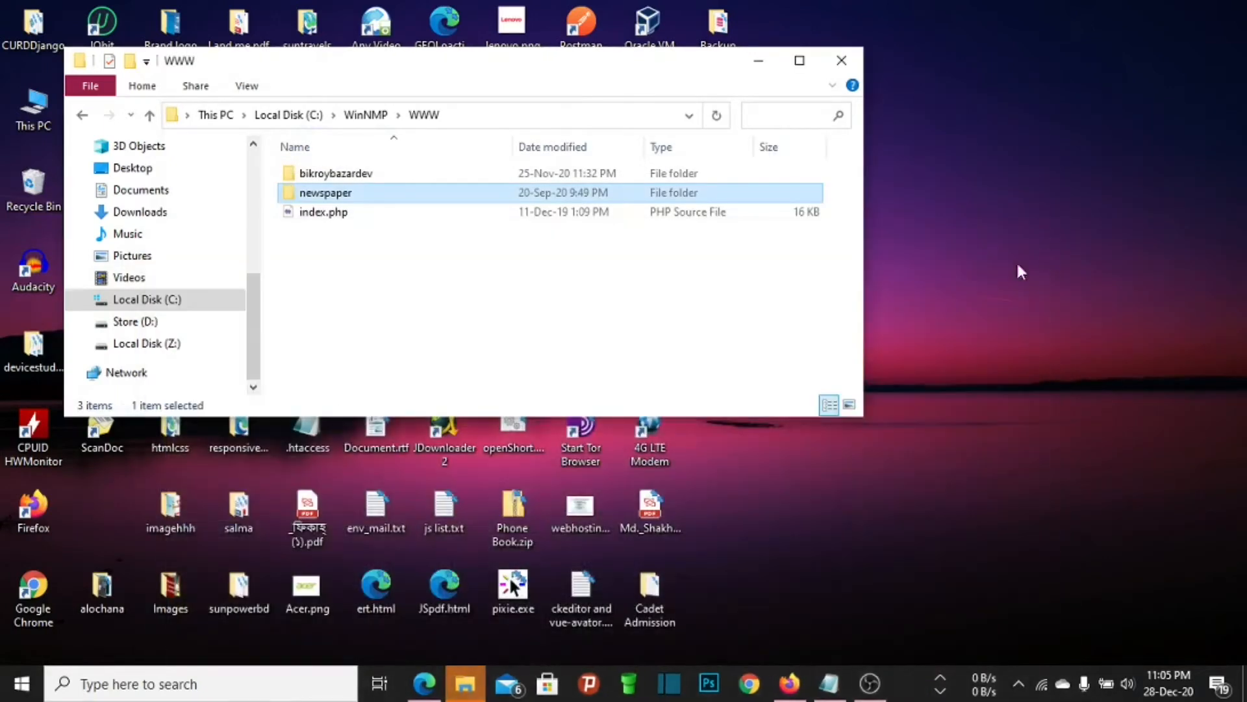
click(423, 277)
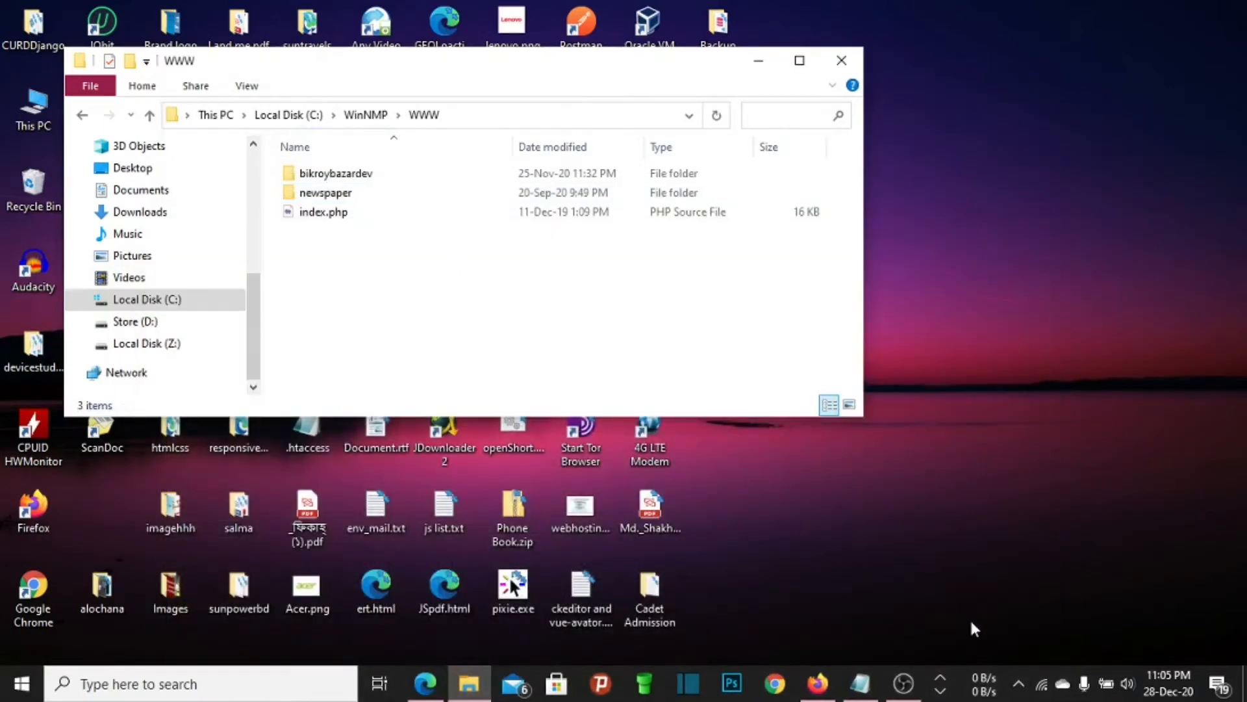
Open WinNMP Manager from the background programs, refresh its project list and reposition the window
click(1018, 683)
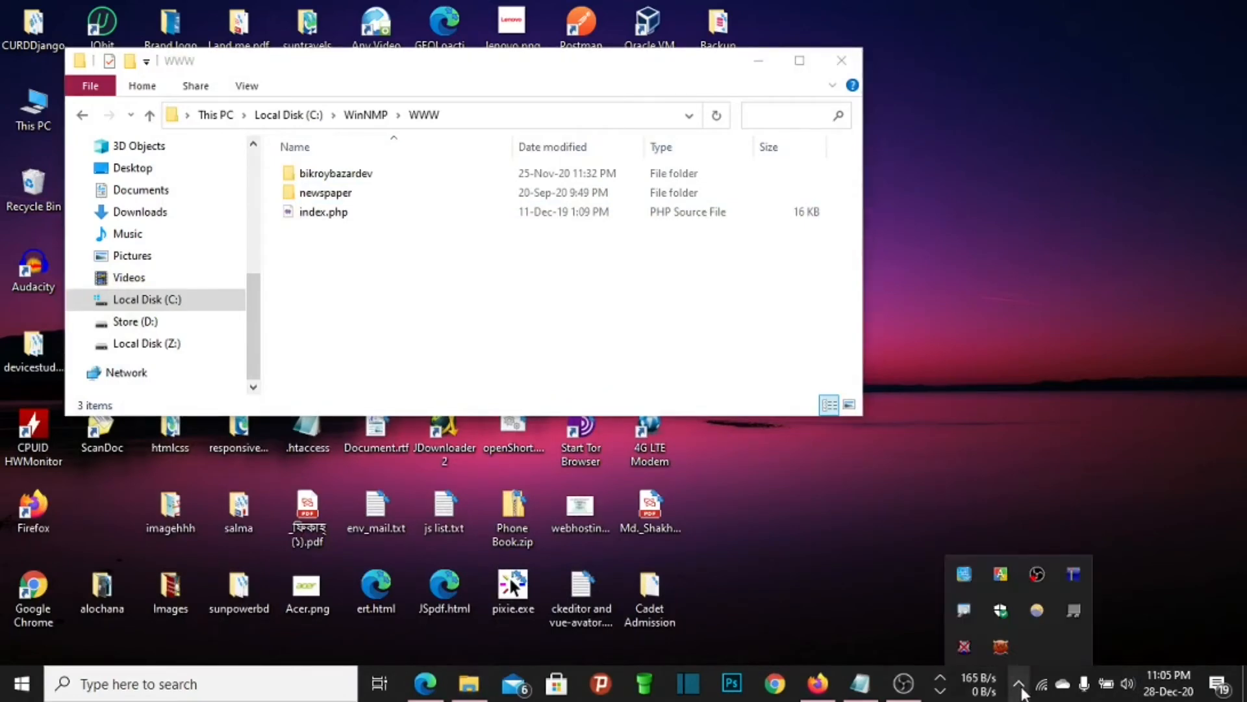
click(1000, 645)
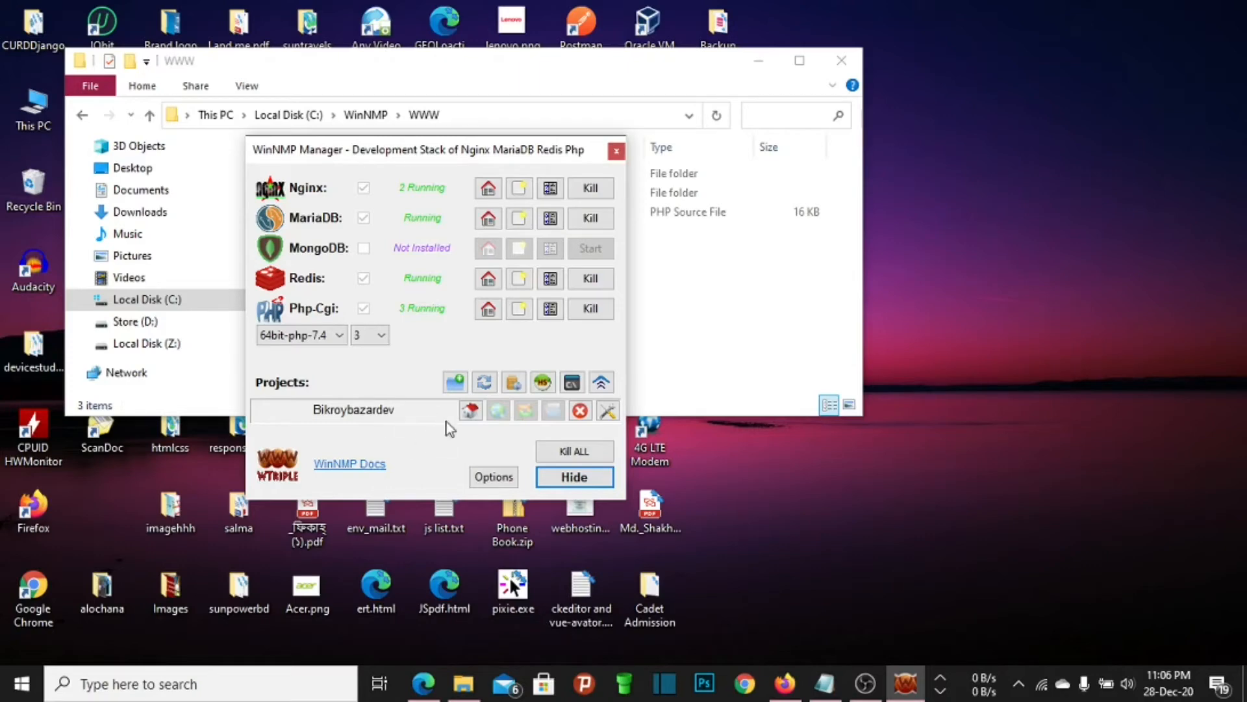
click(483, 382)
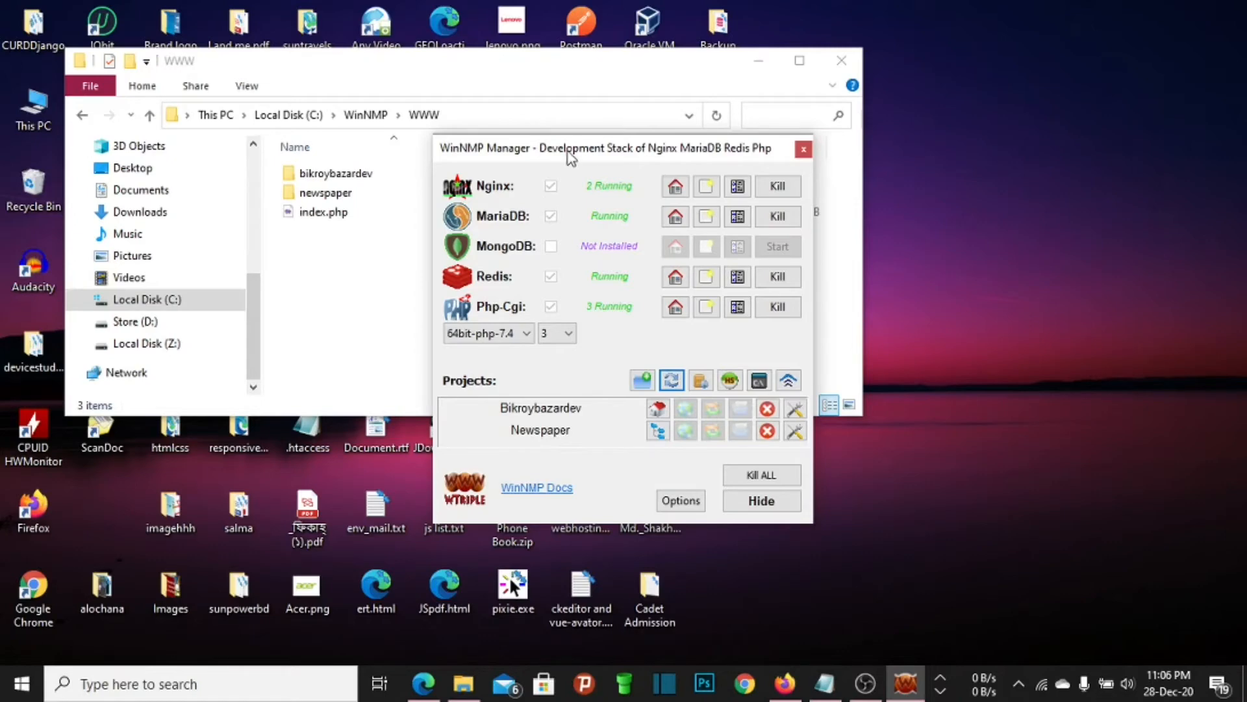
drag(569, 156, 595, 104)
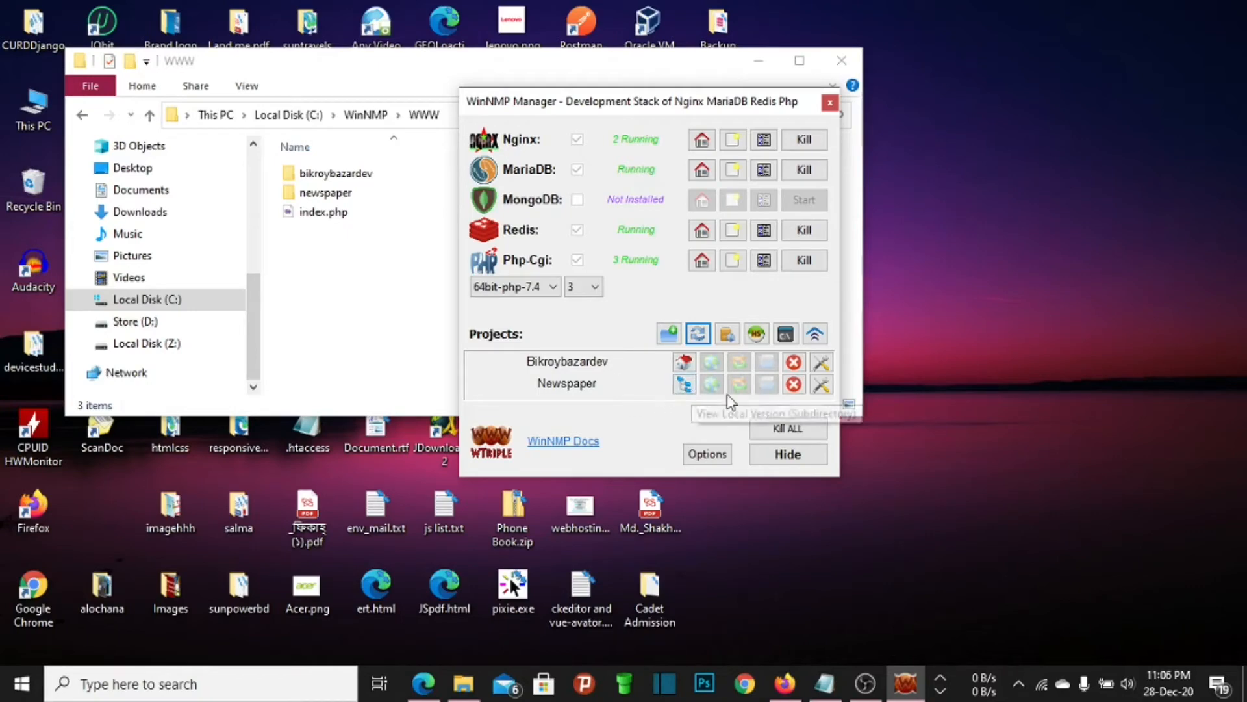
Enable the local virtual server for the Newspaper project and save the project settings
click(823, 385)
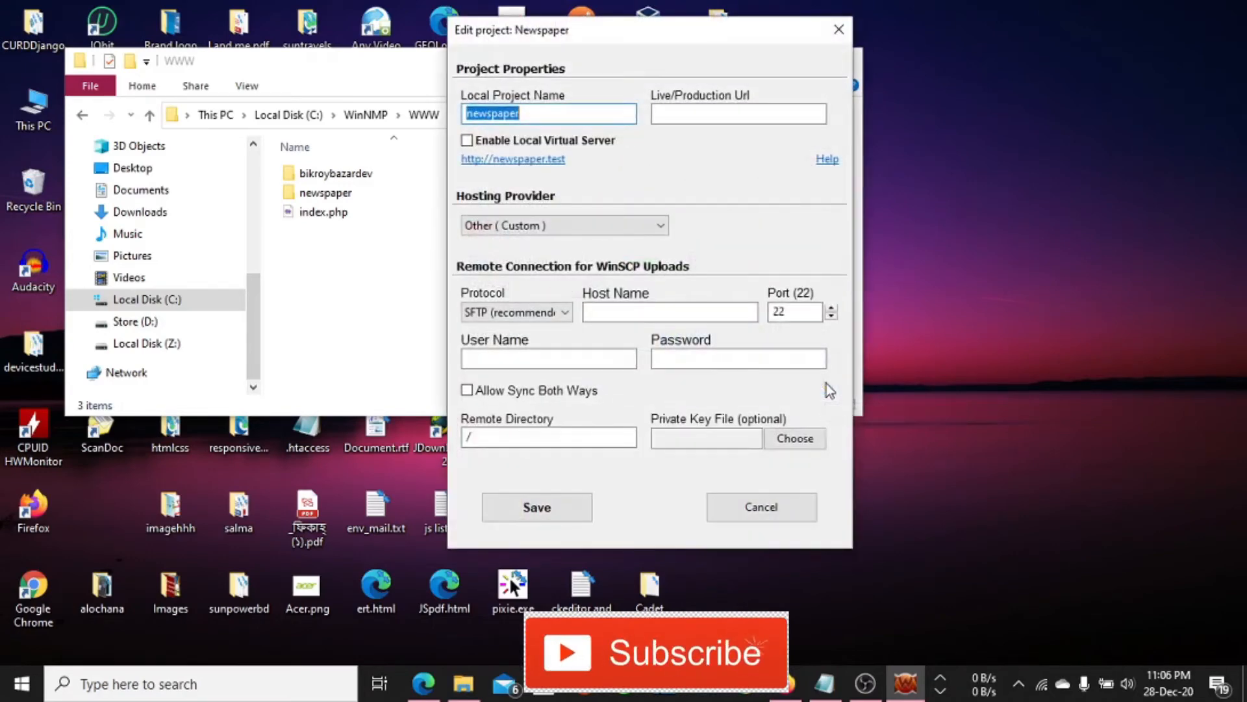
click(545, 114)
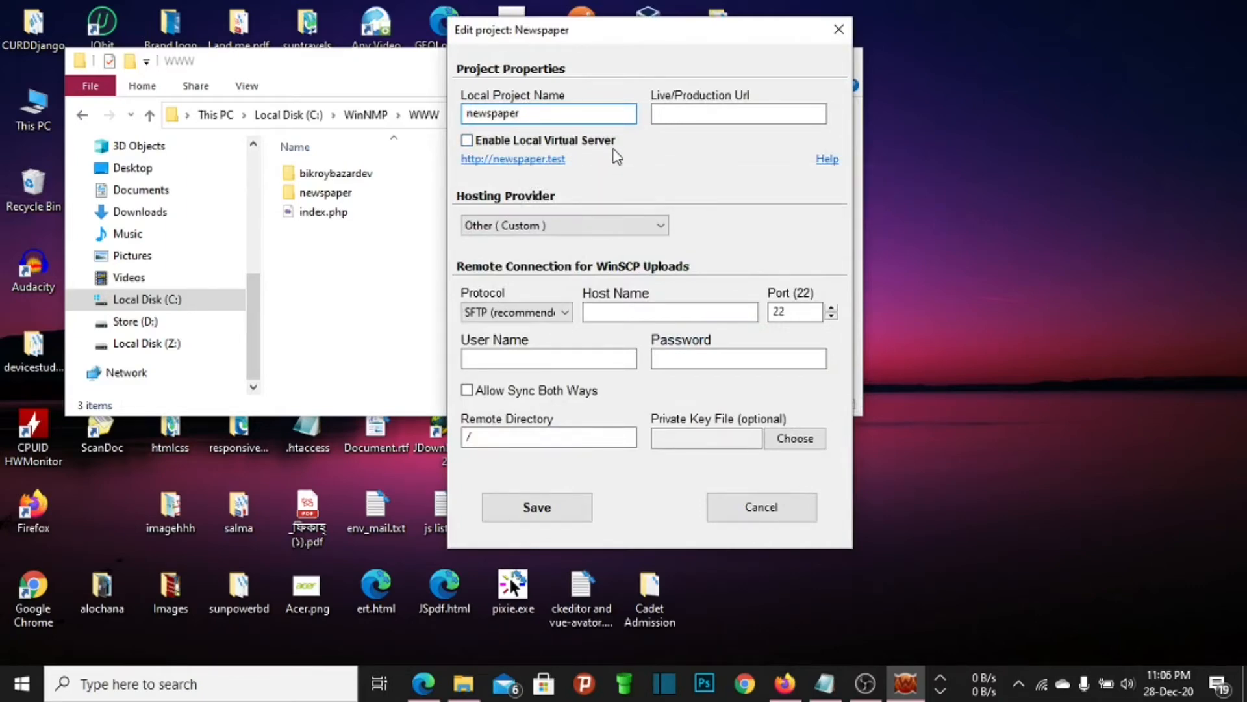
click(468, 141)
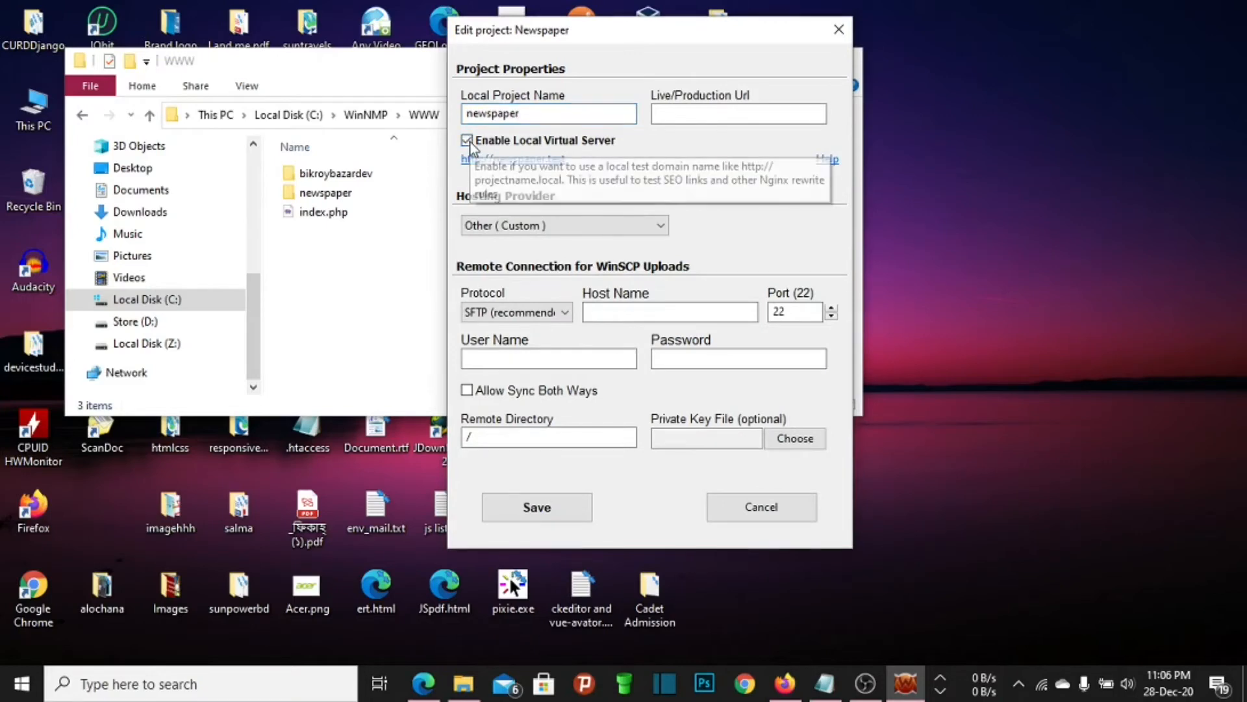
key(Return)
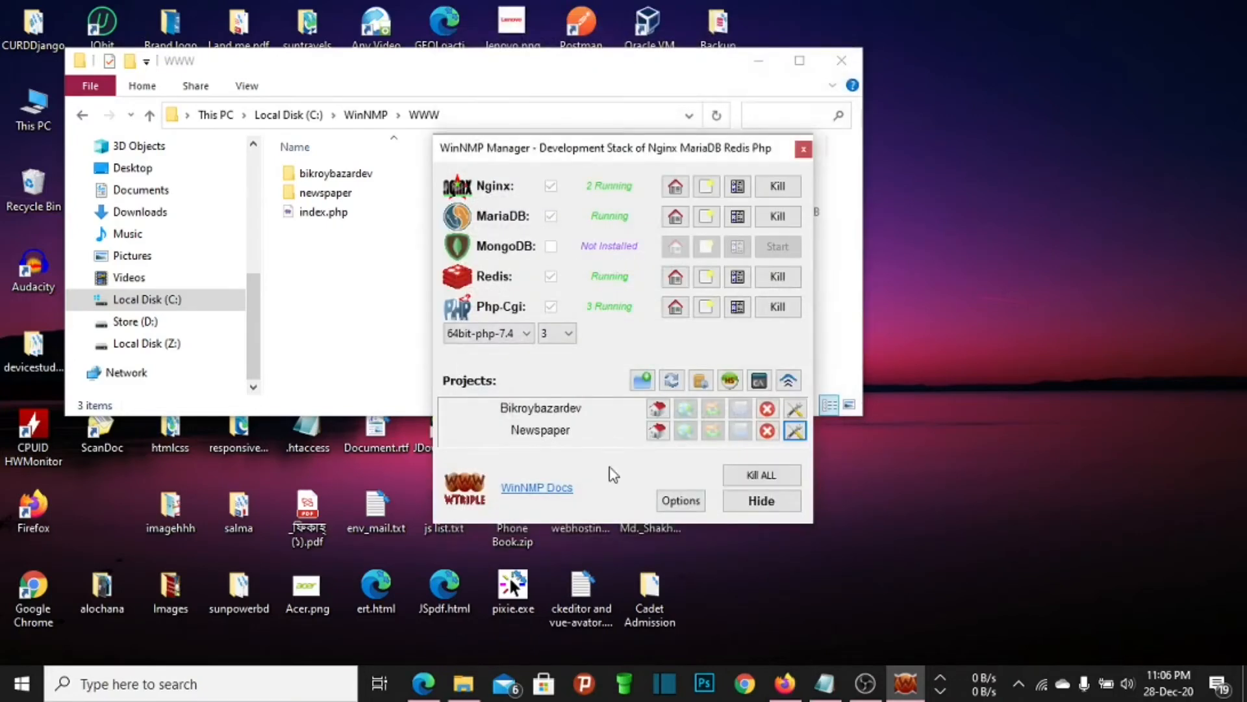
Set the Newspaper project's public sub-folder to "public" and save the project settings
click(795, 431)
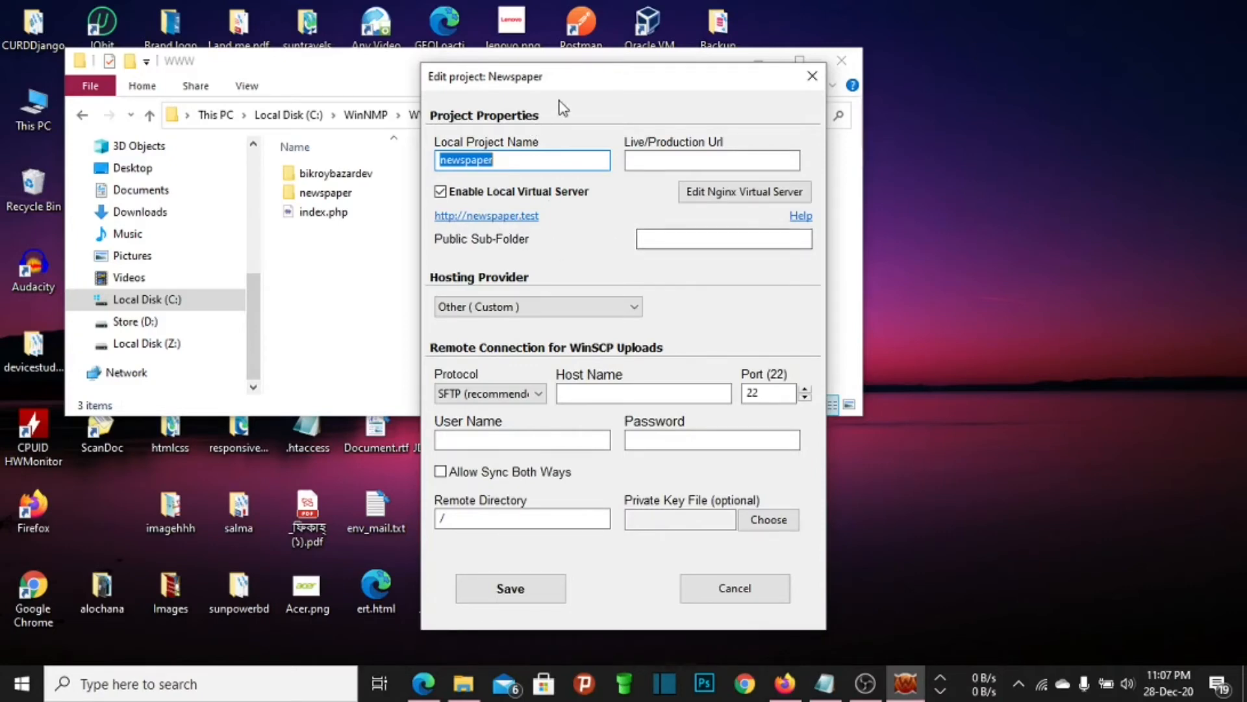
mouse_move(571, 83)
mouse_down()
mouse_move(769, 75)
mouse_move(582, 66)
mouse_up()
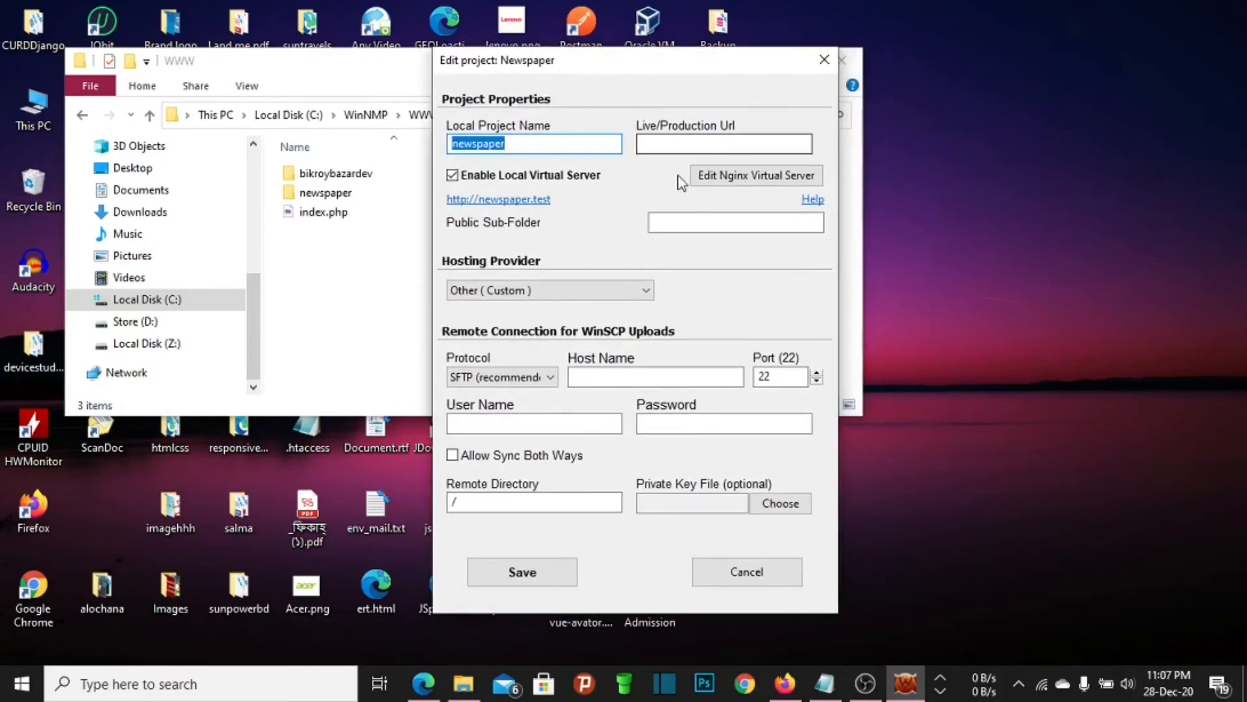
click(674, 222)
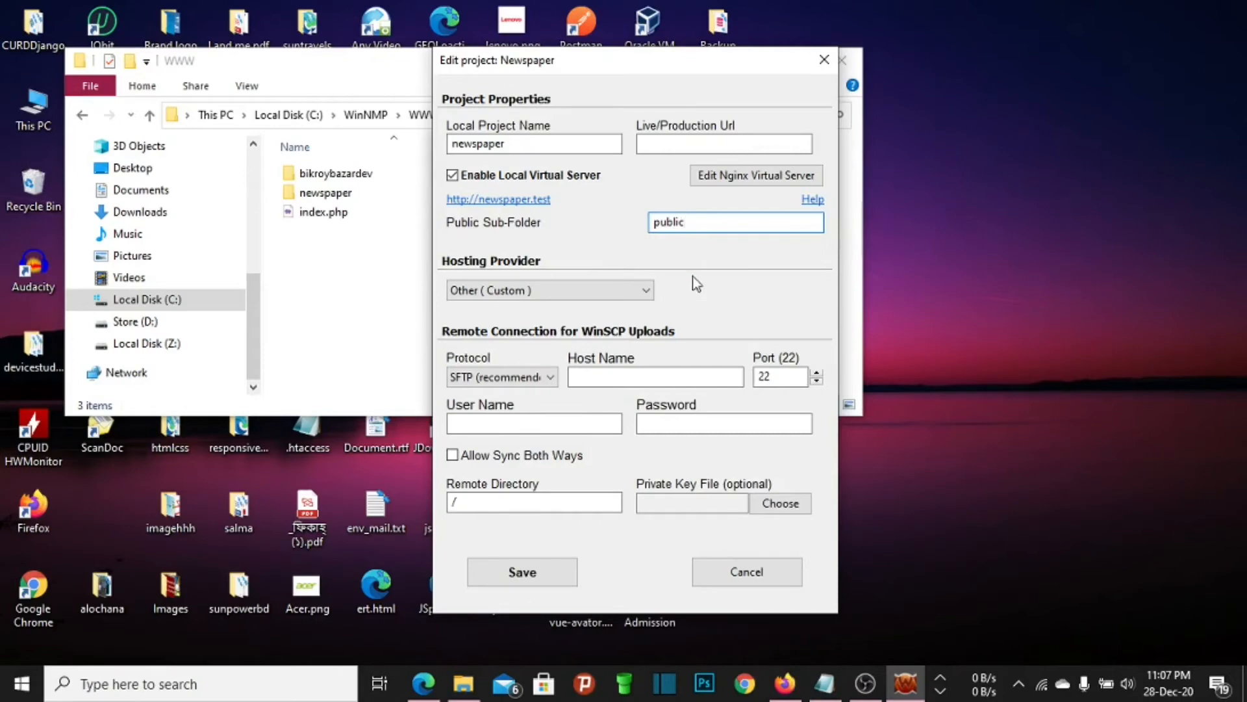
click(540, 578)
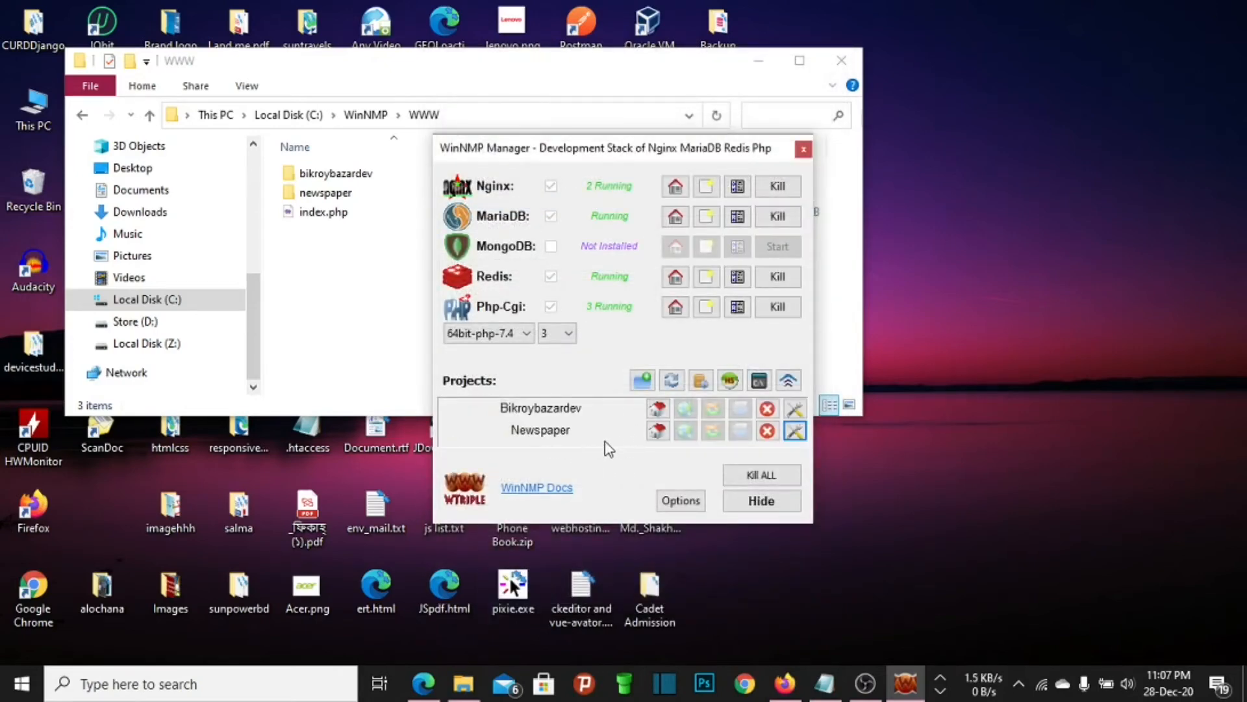
Open the Newspaper project's Nginx virtual server configuration and delete the "try_files $uri =404;" line from the PHP location block
click(793, 430)
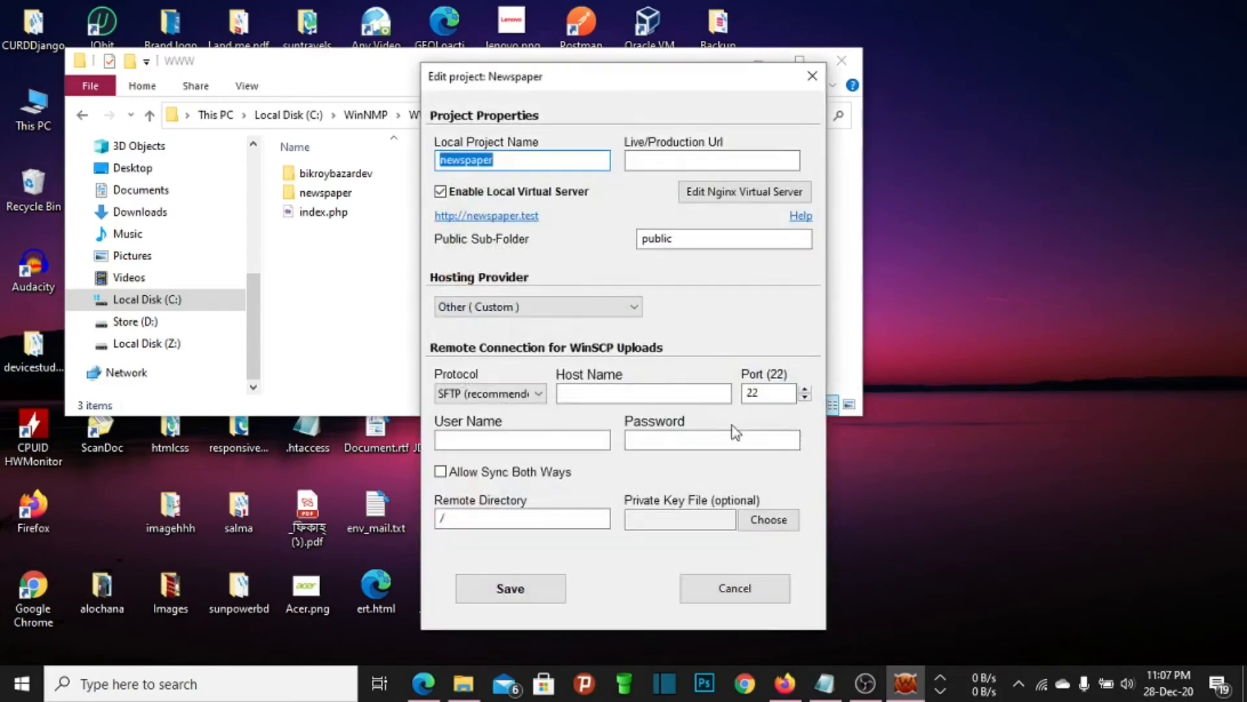
click(747, 196)
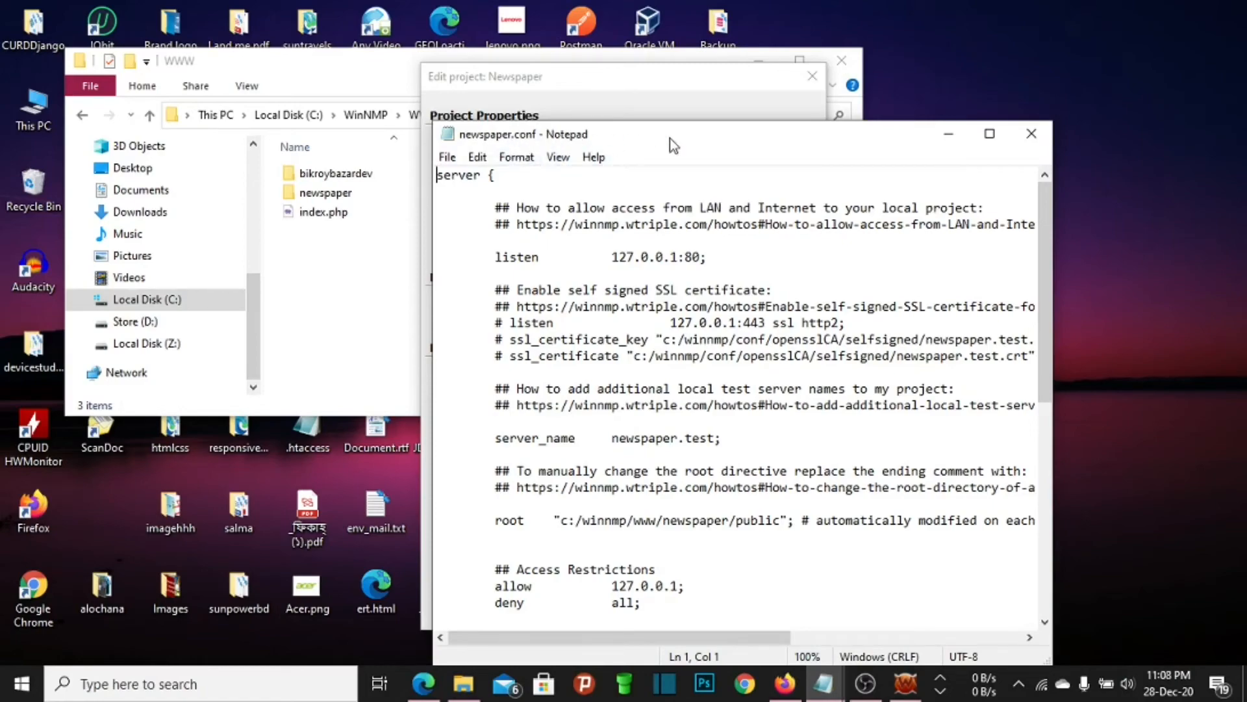
drag(705, 143, 509, 63)
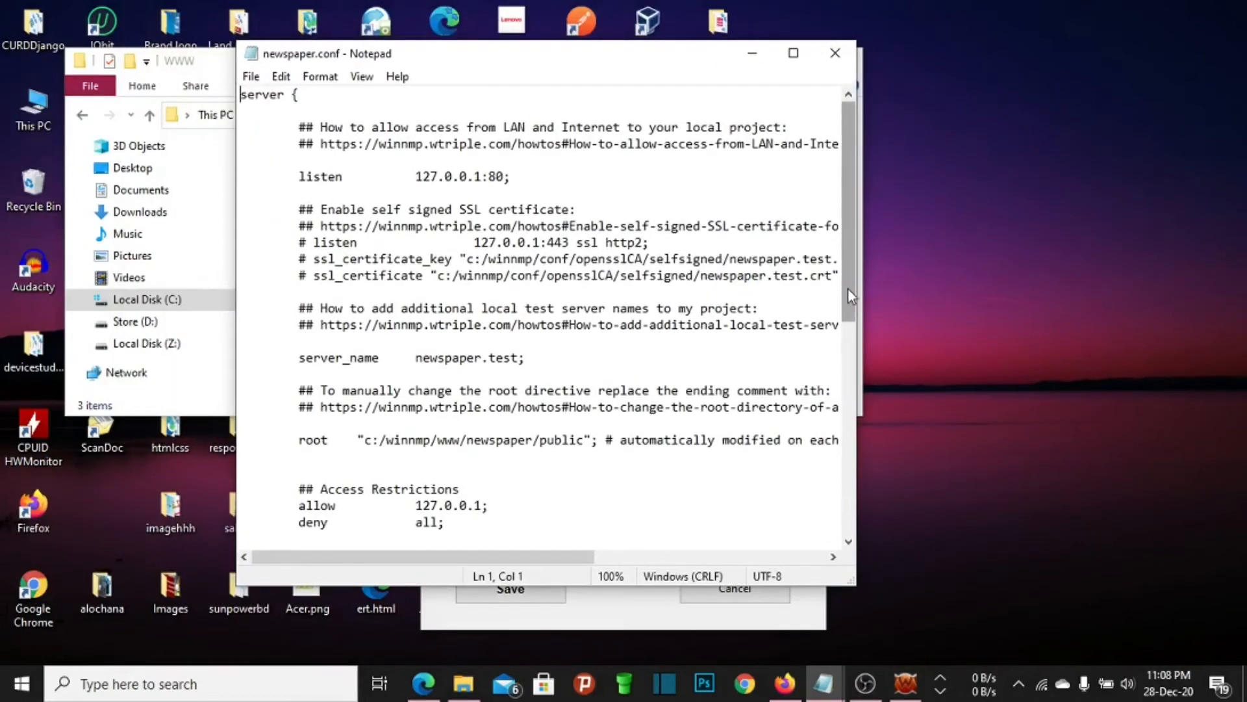
drag(848, 289, 848, 513)
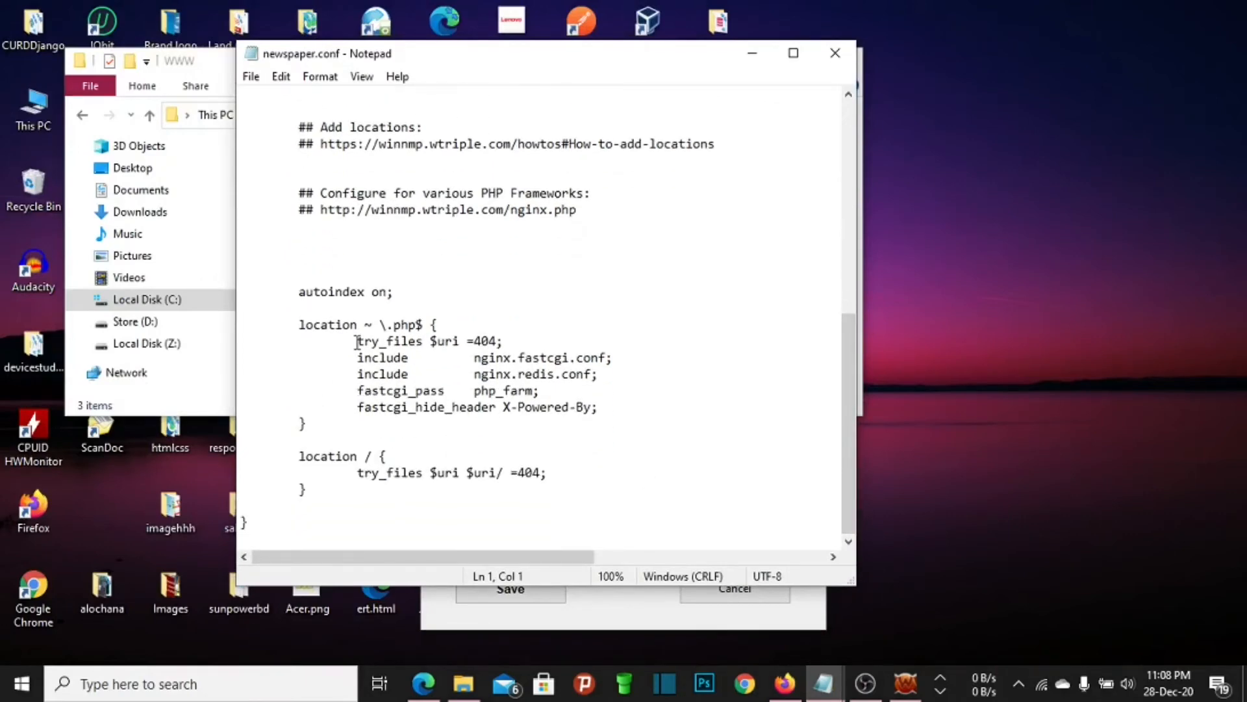
drag(357, 342, 512, 340)
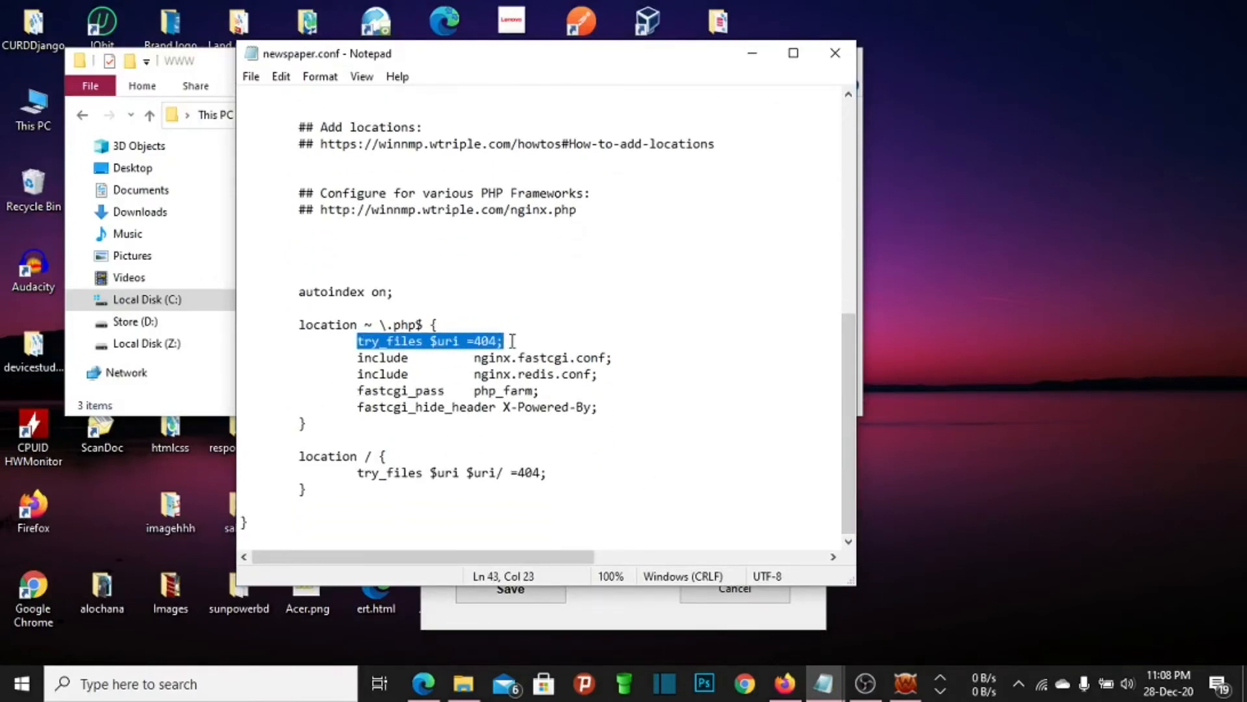
key(BackSpace)
key(BackSpace)
key(BackSpace)
key(BackSpace)
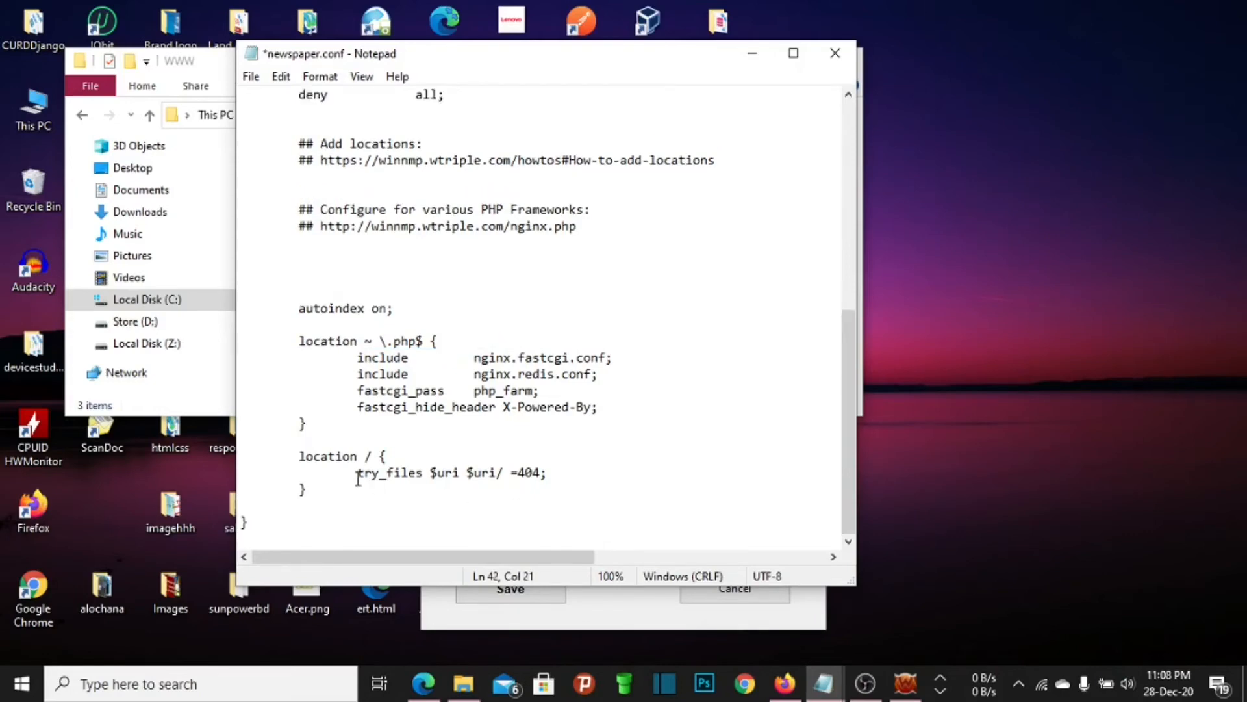
Replace the "location /" rule with "try_files $uri $uri/ /index.php?$query_string;" copied from Nginx.txt, then save newspaper.conf and the project settings
drag(357, 477, 581, 481)
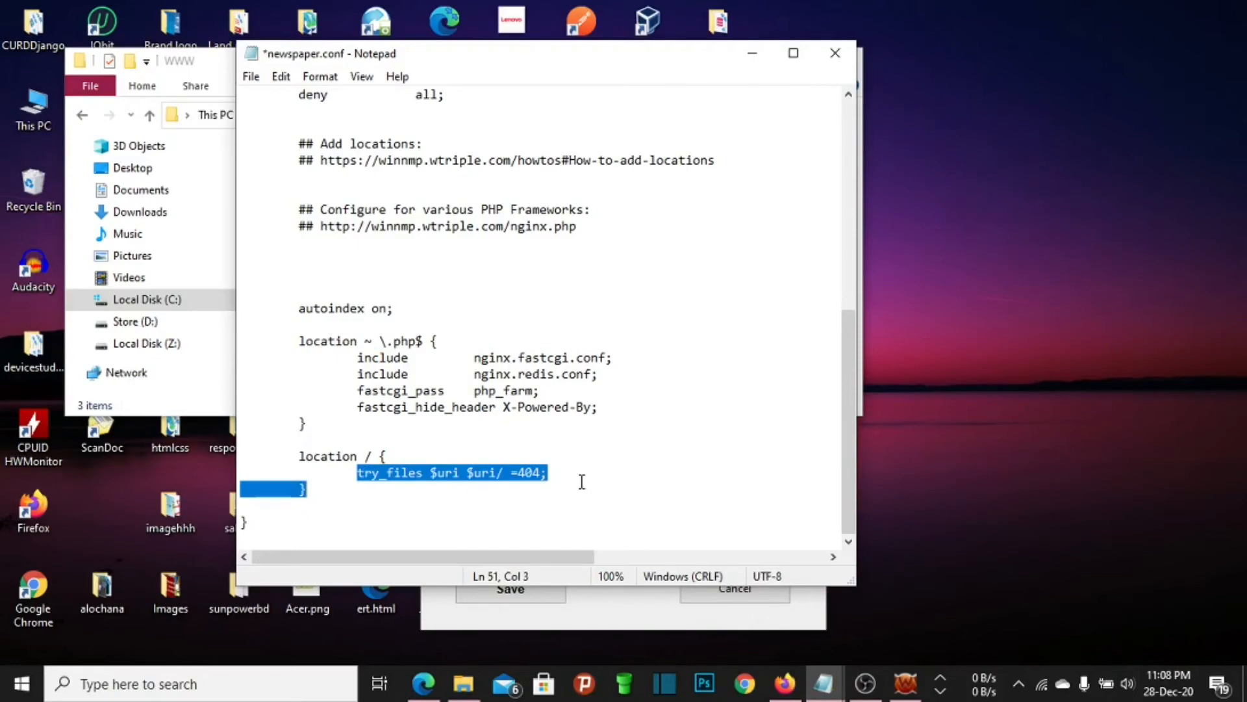
click(582, 481)
click(823, 682)
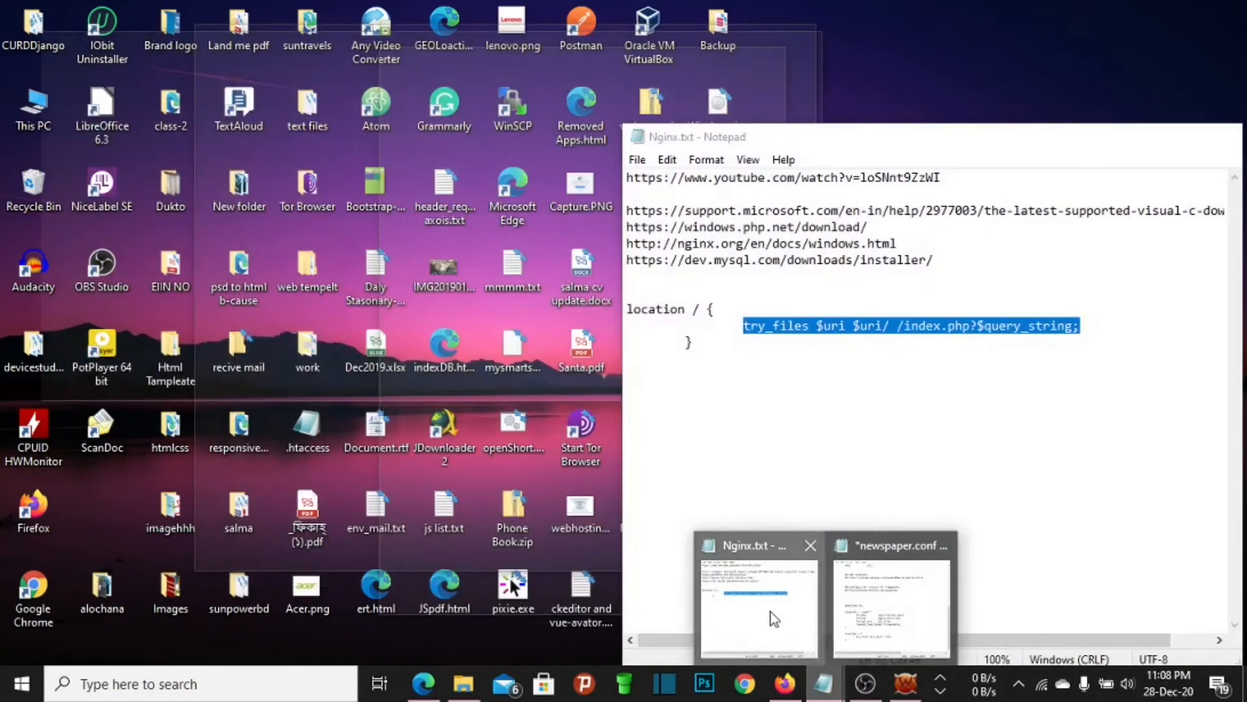
click(770, 611)
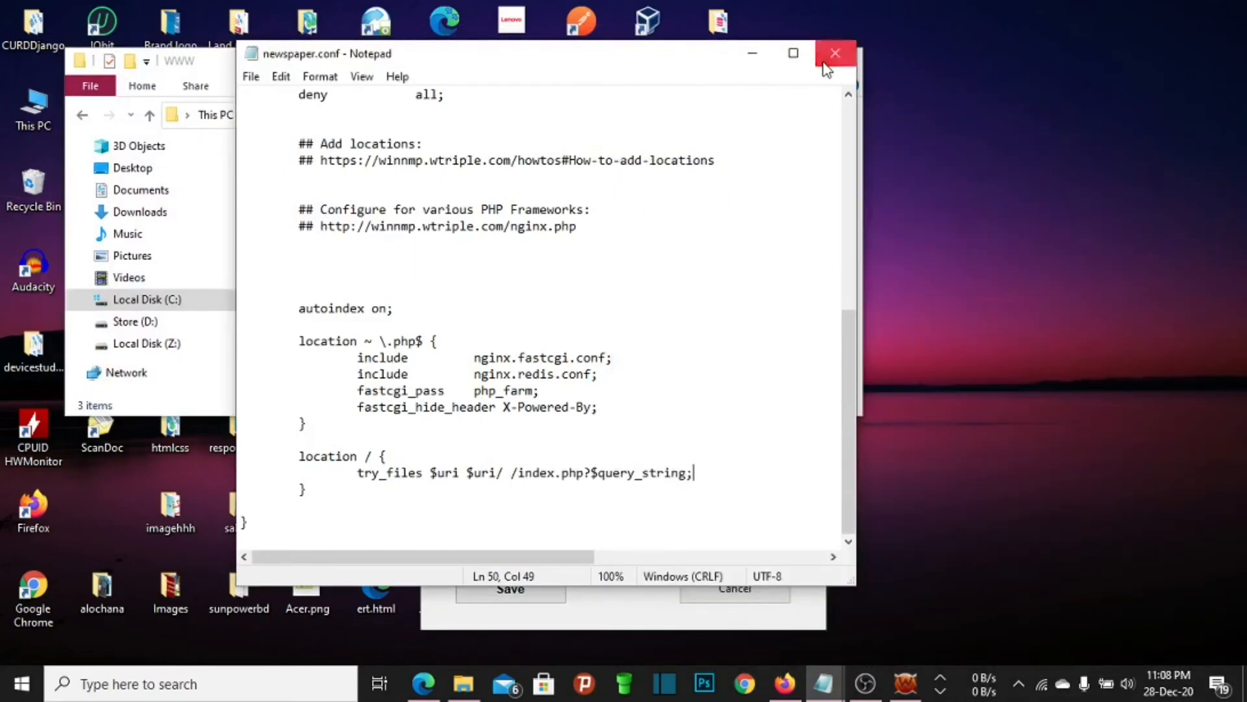
click(825, 64)
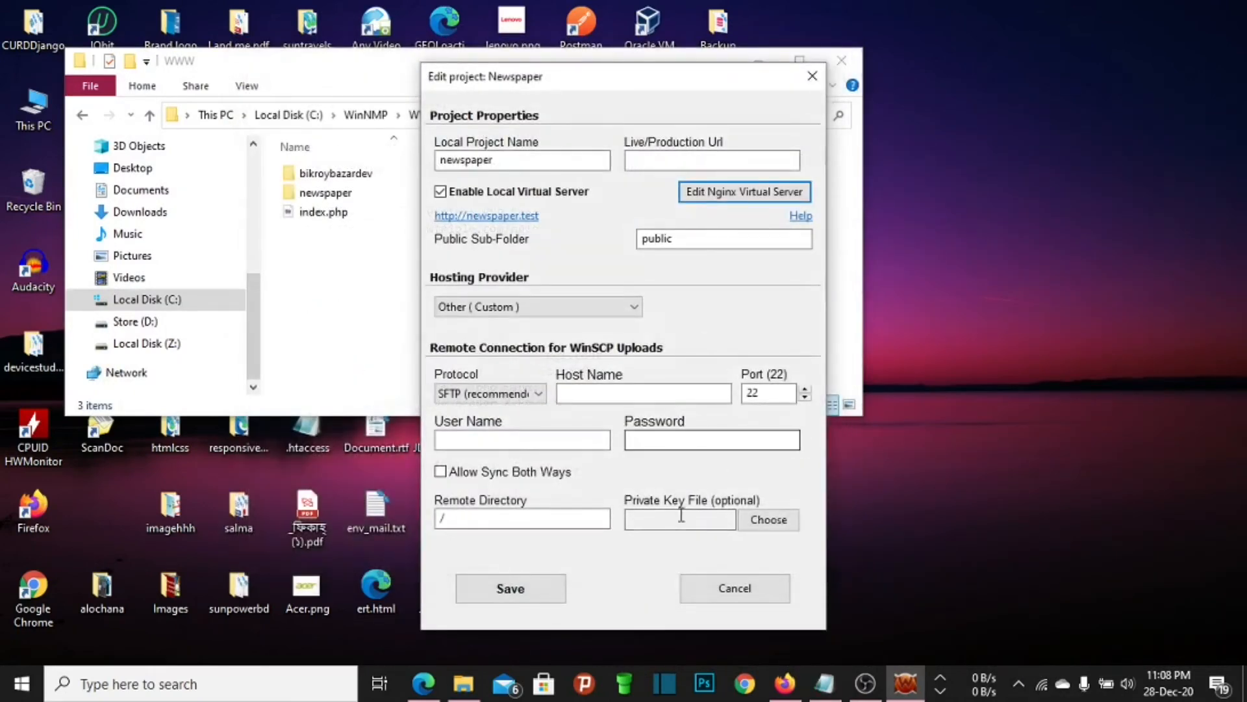
click(511, 589)
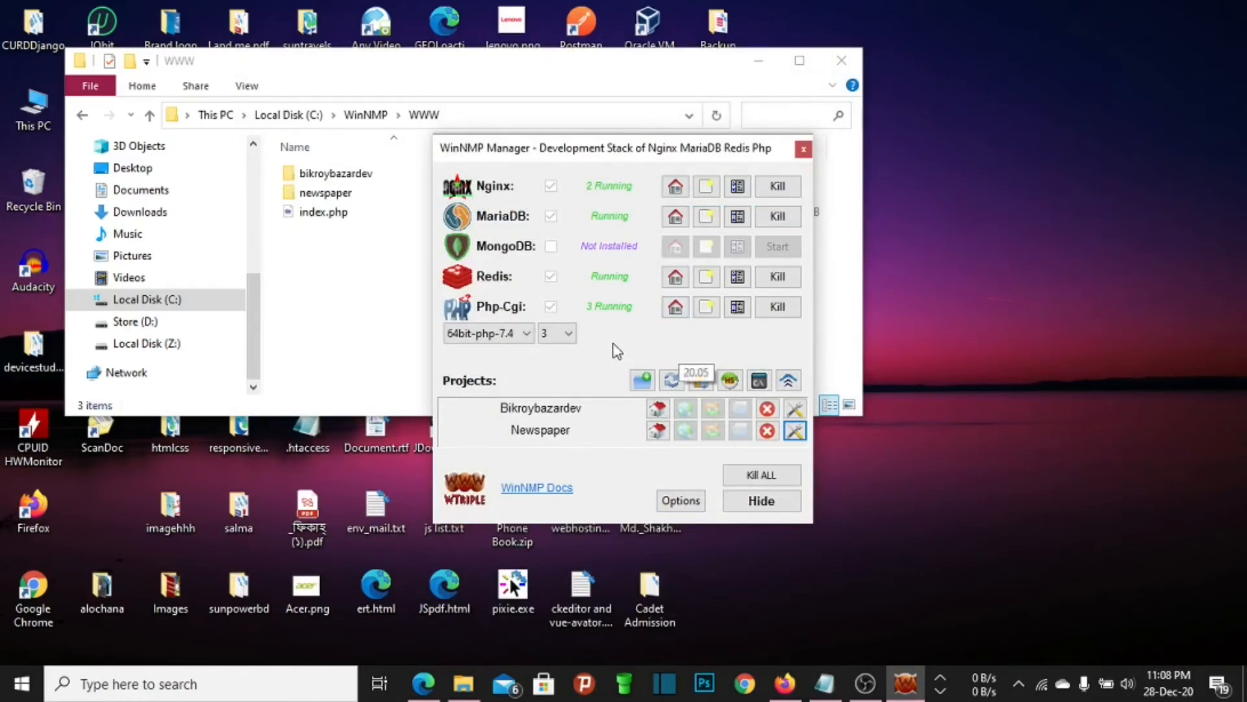
click(738, 307)
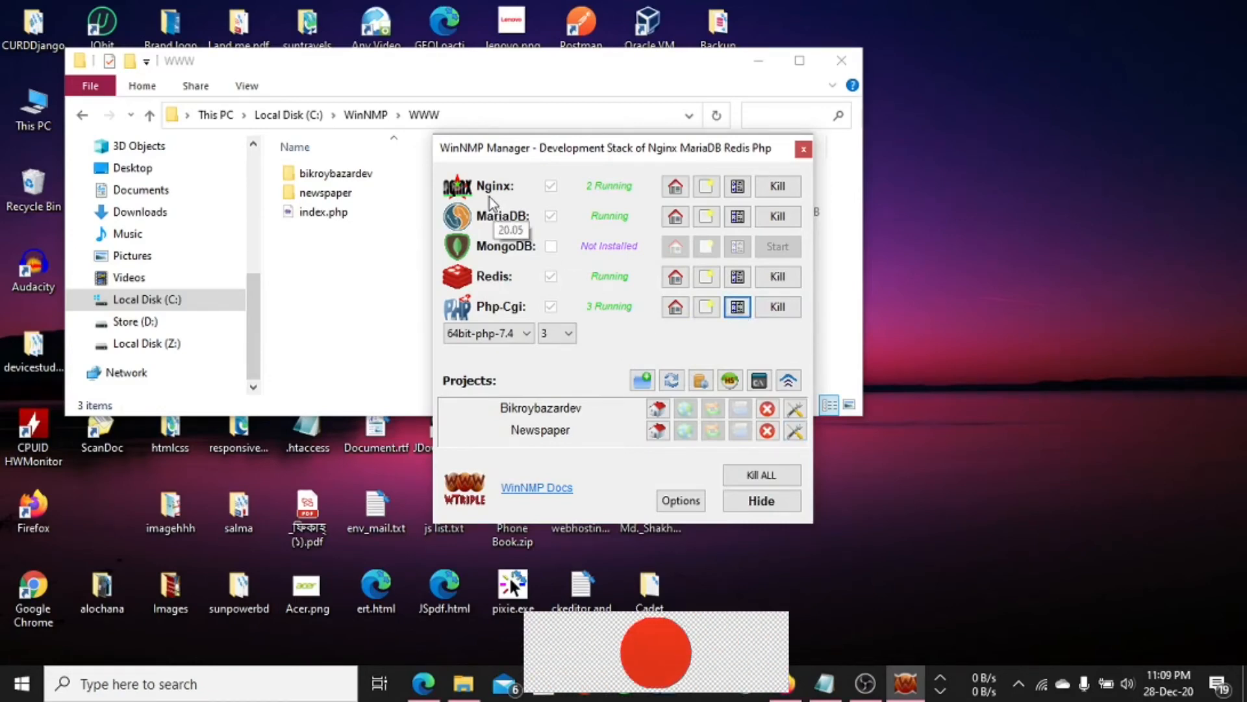
click(738, 188)
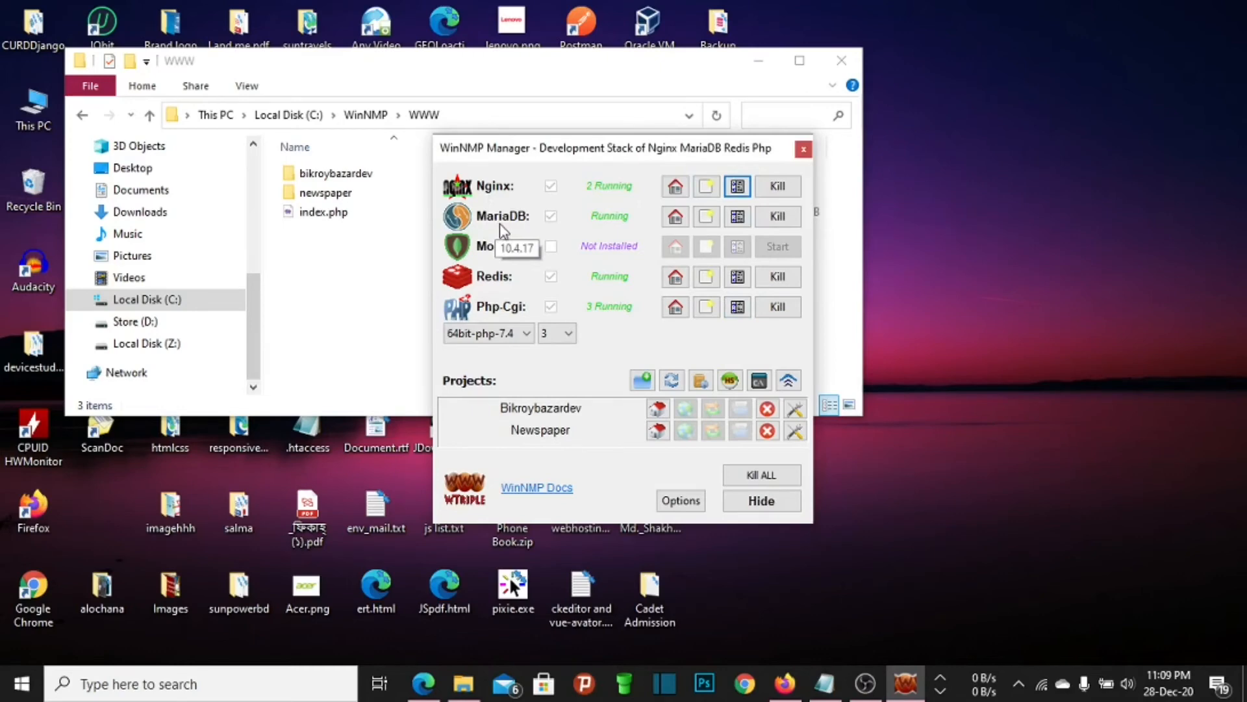
Open the .env file from the newspaper project folder in Visual Studio Code and review its database settings through the DB_DATABASE value
click(325, 195)
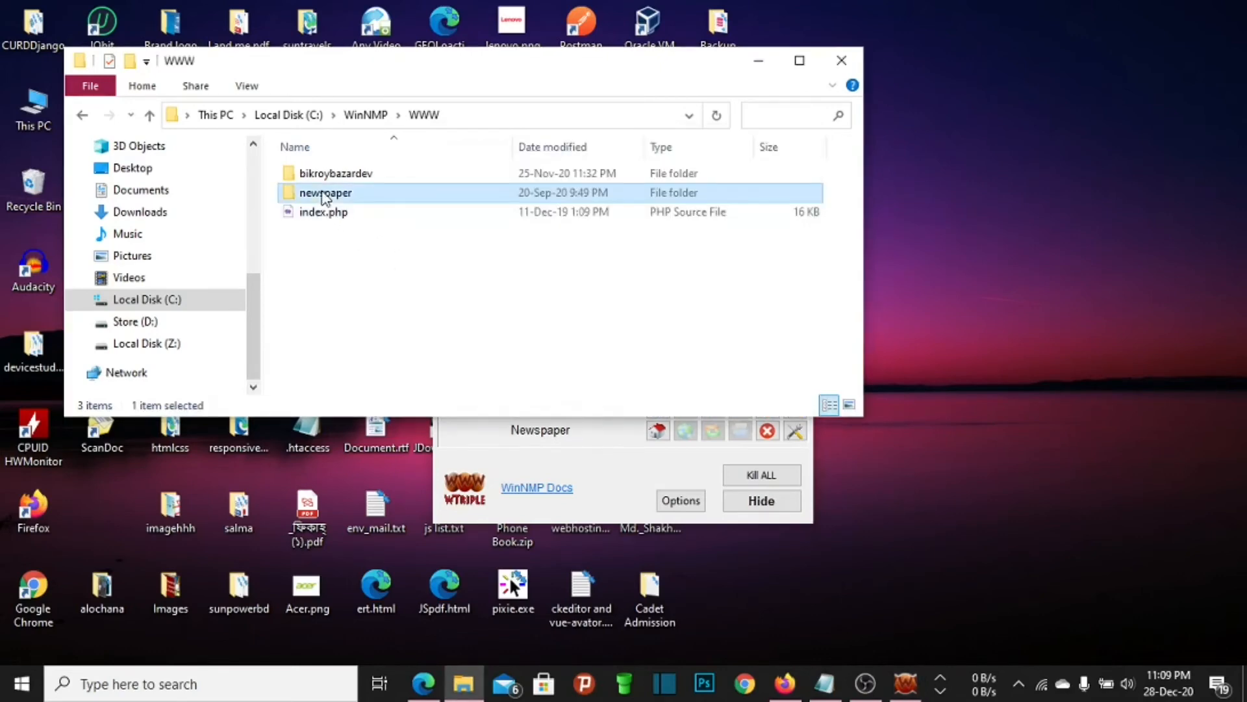
double_click(324, 194)
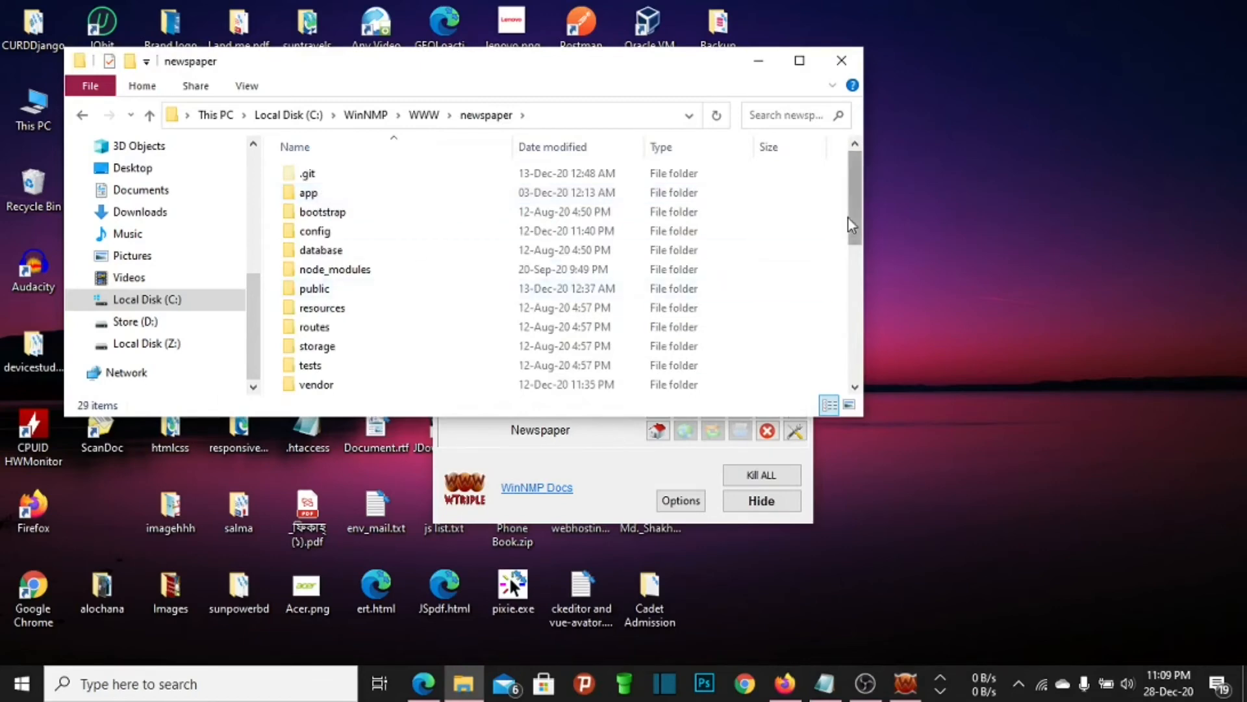
drag(854, 212, 854, 305)
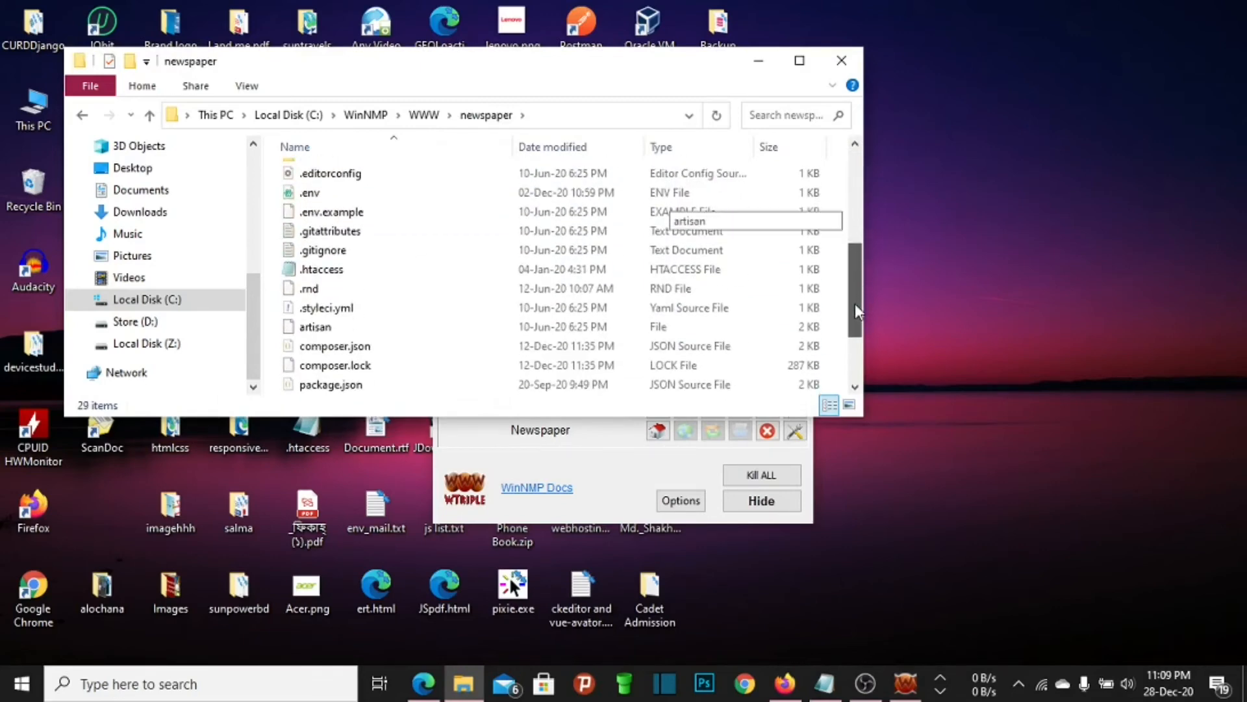
click(310, 198)
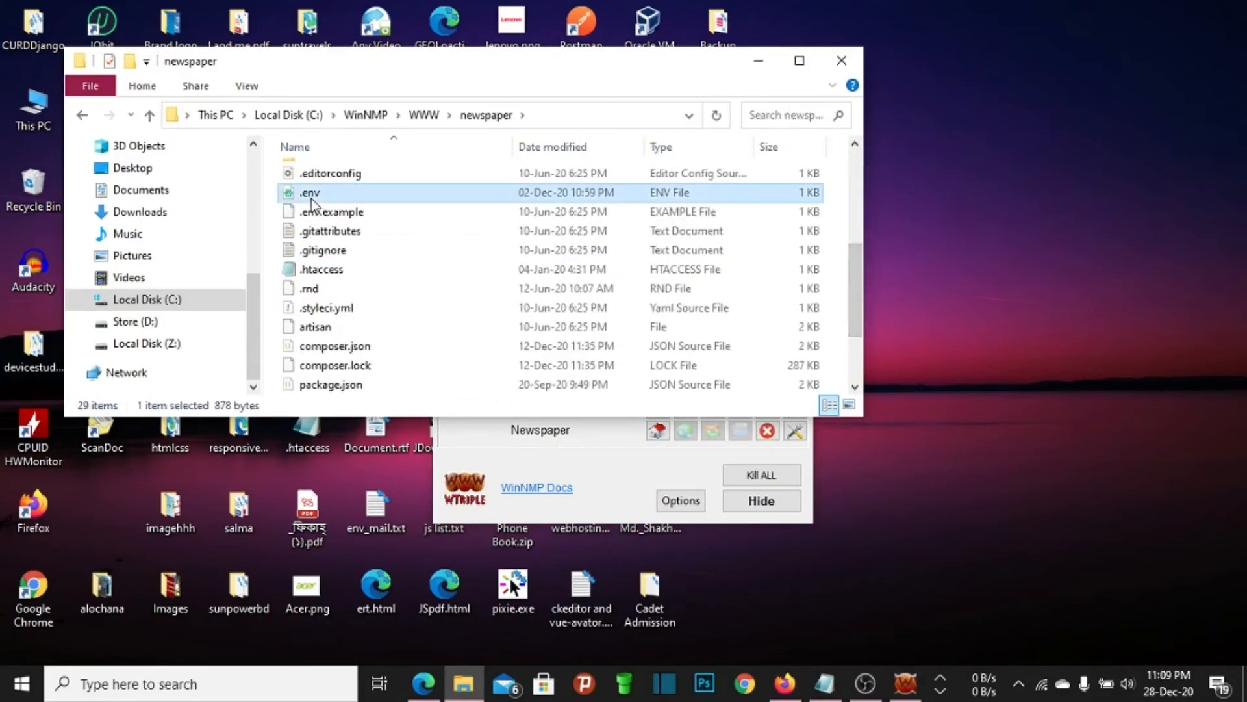
right_click(311, 199)
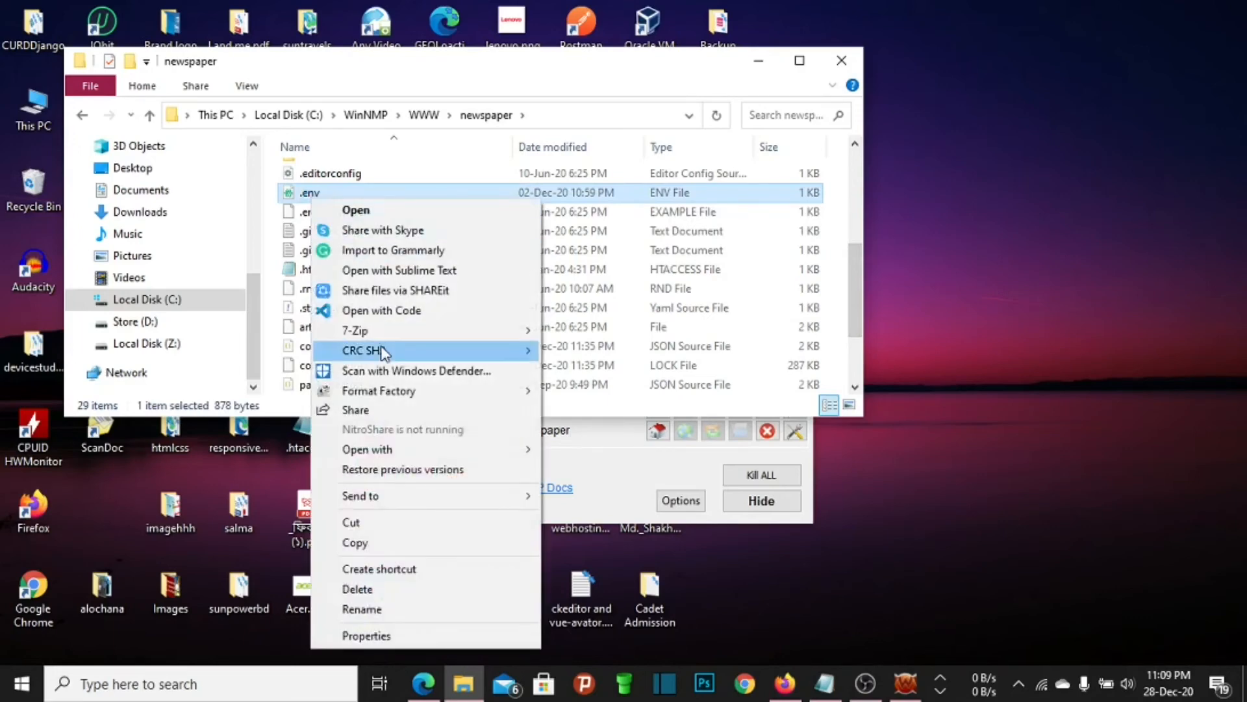
click(410, 311)
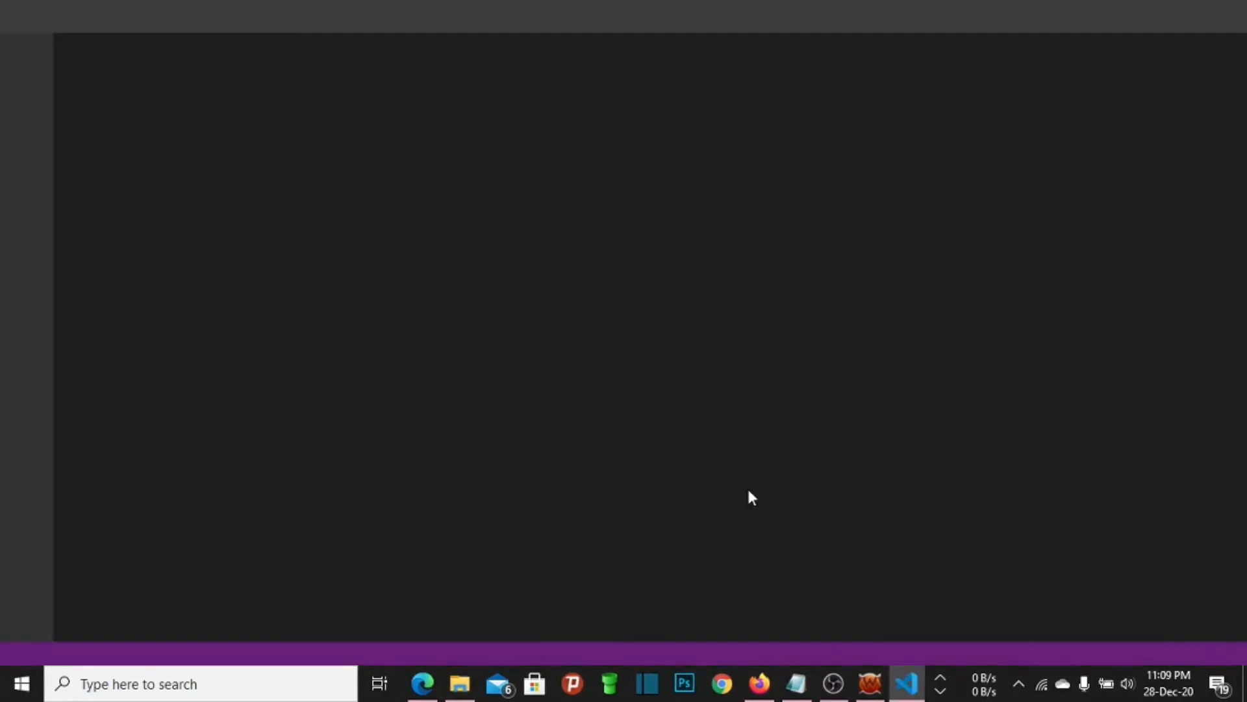
click(870, 693)
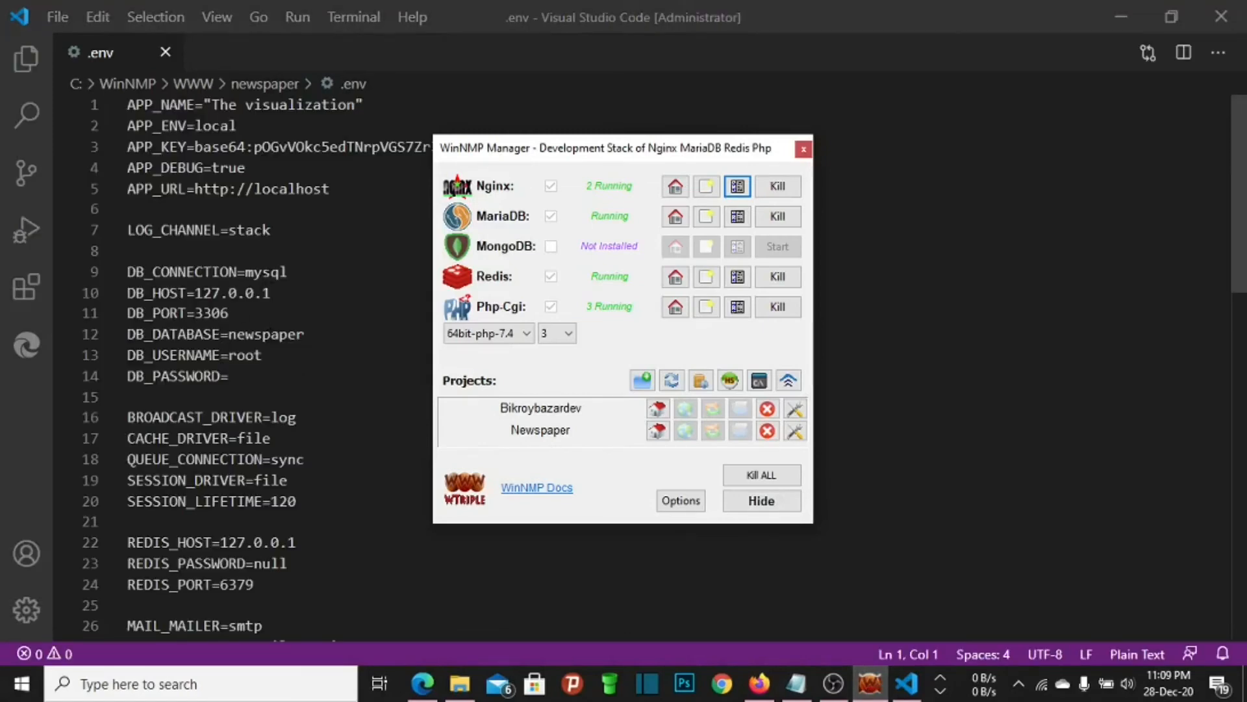
double_click(271, 273)
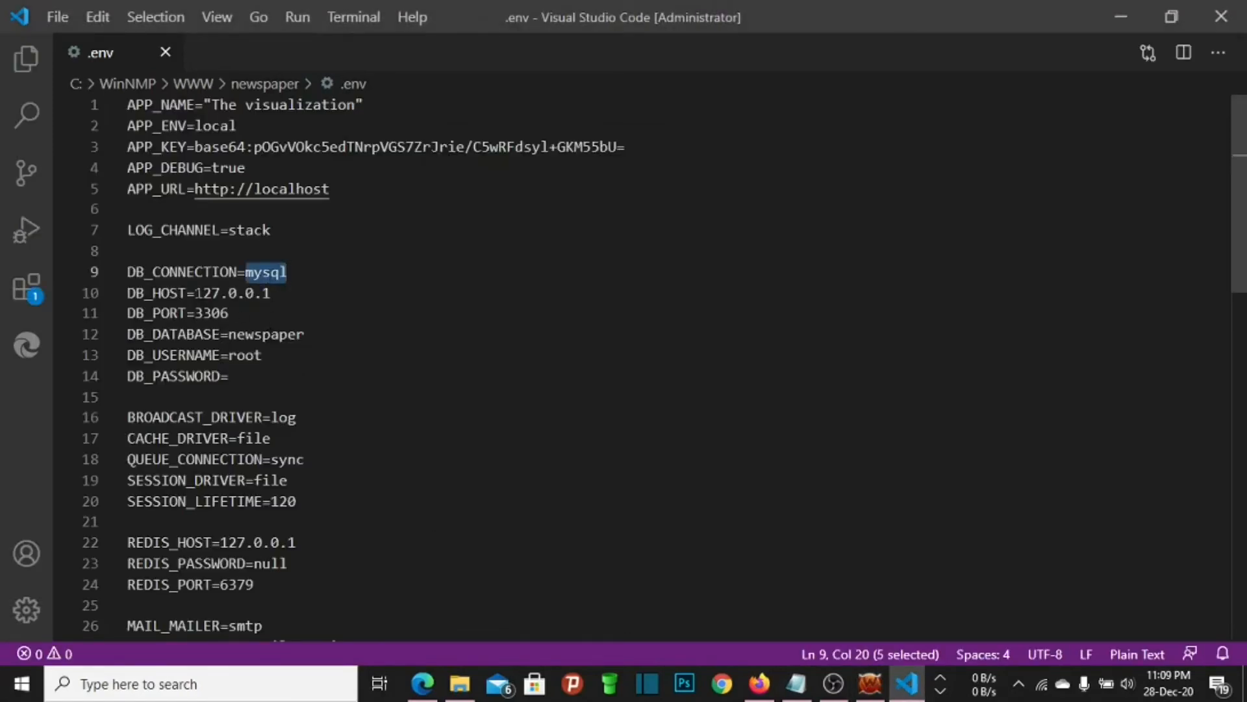
click(280, 295)
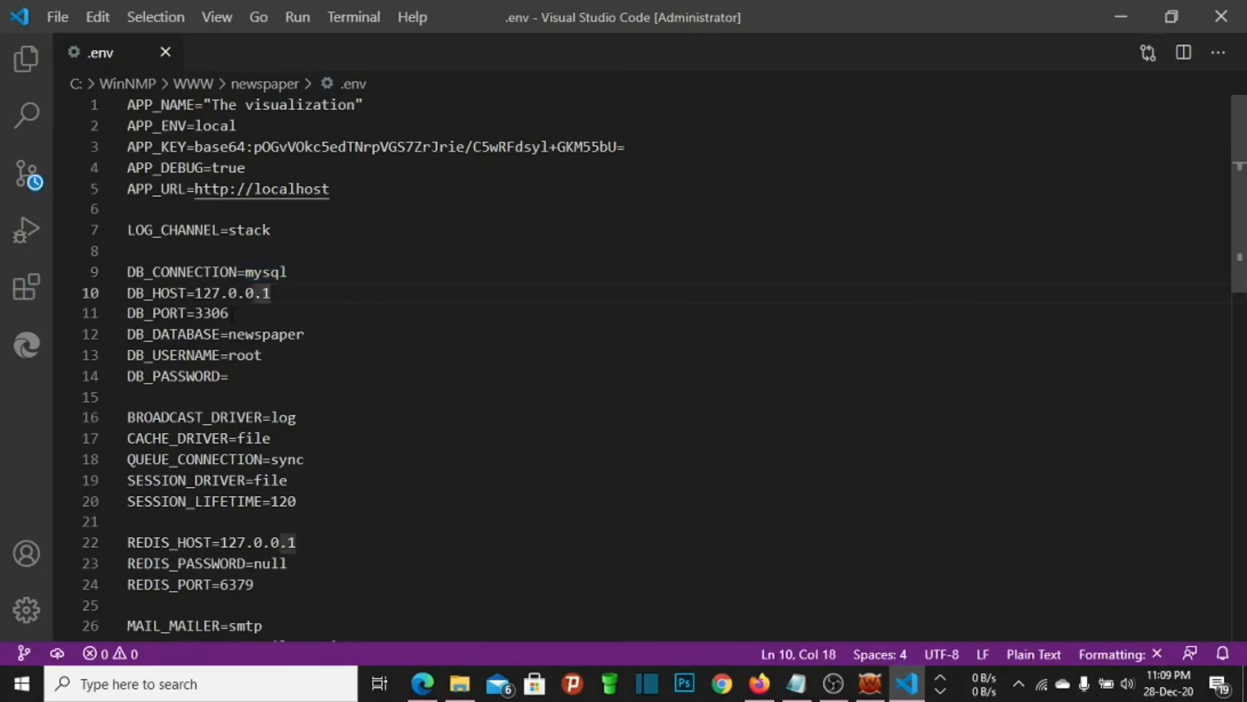
key(Down)
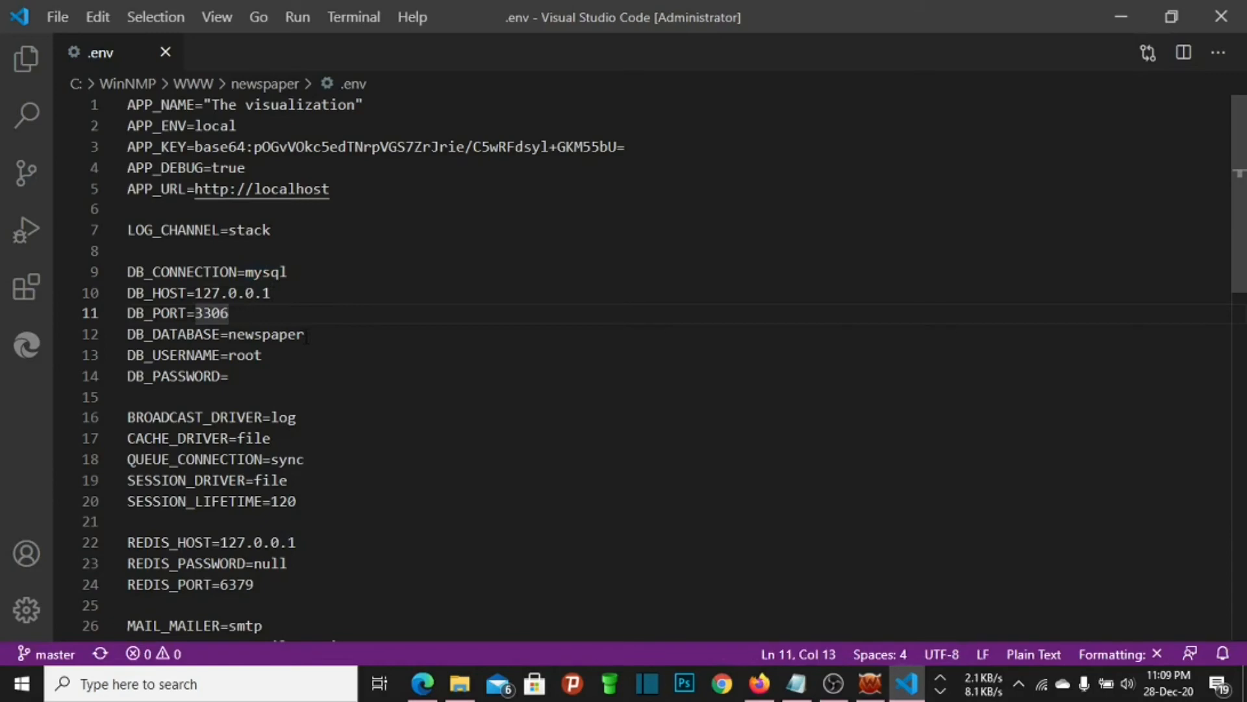
drag(306, 335, 229, 335)
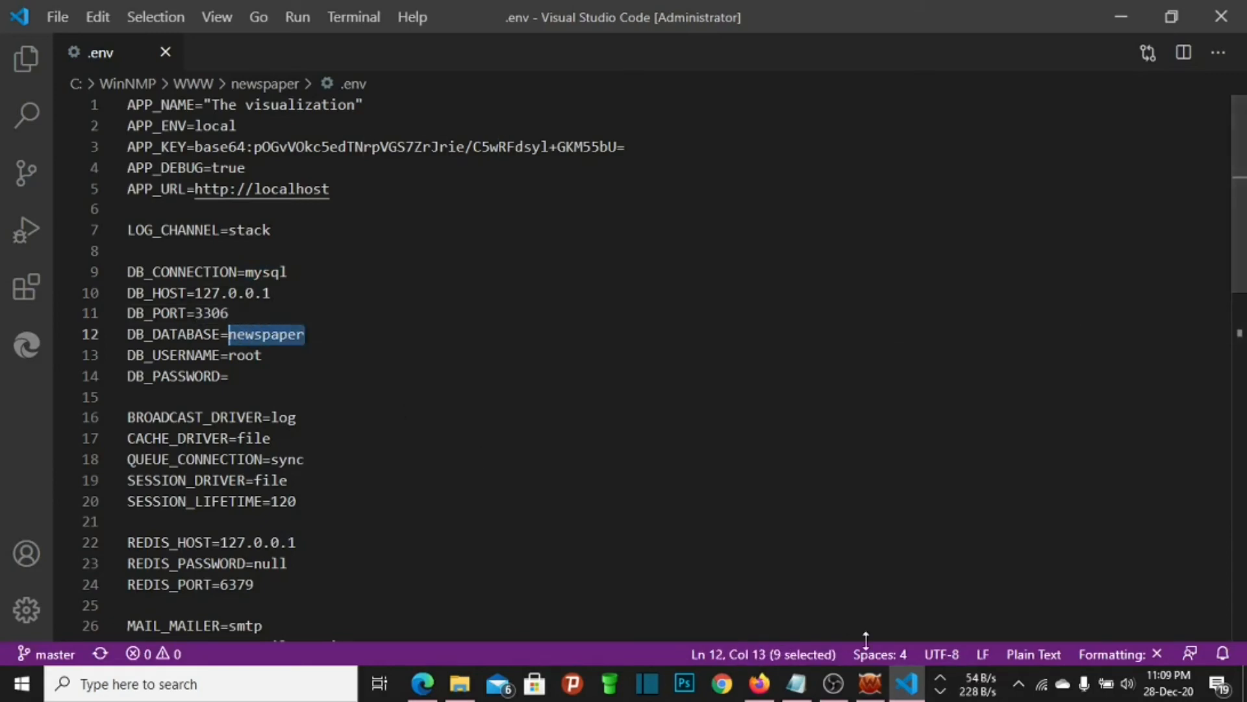
Log in to MariaDB's Adminer as root on localhost, open the newspaper database and copy its name
click(872, 684)
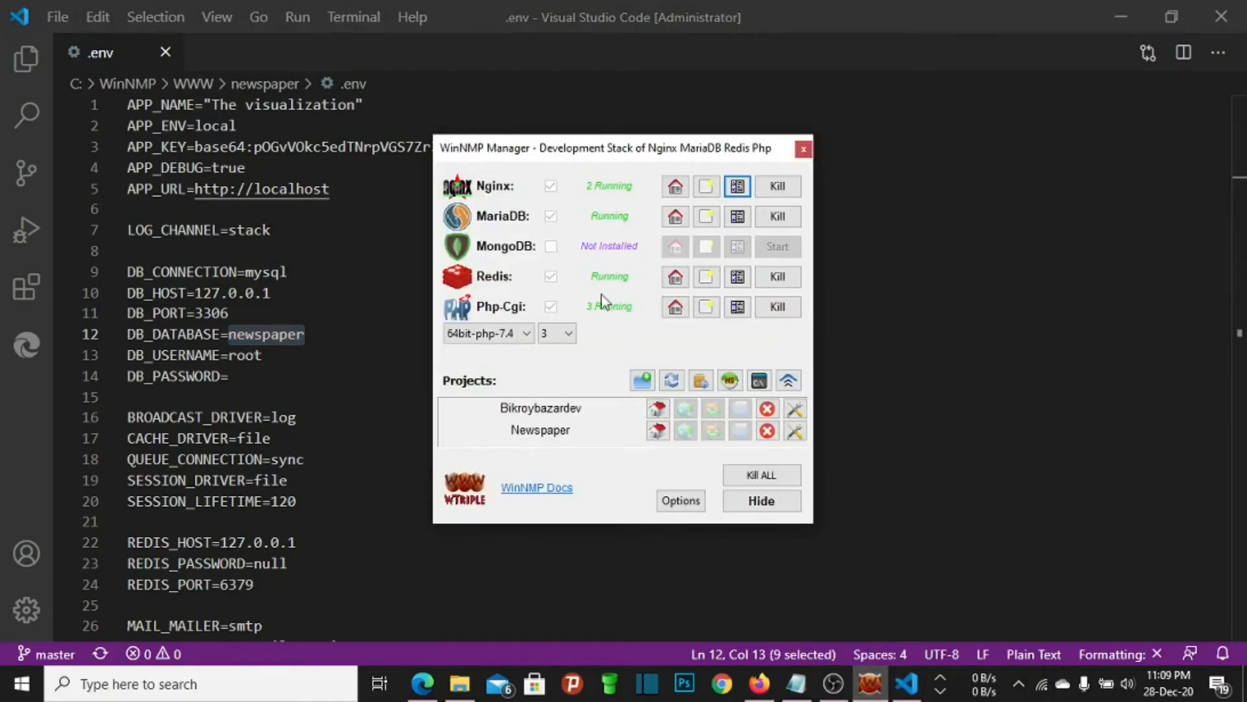
click(672, 218)
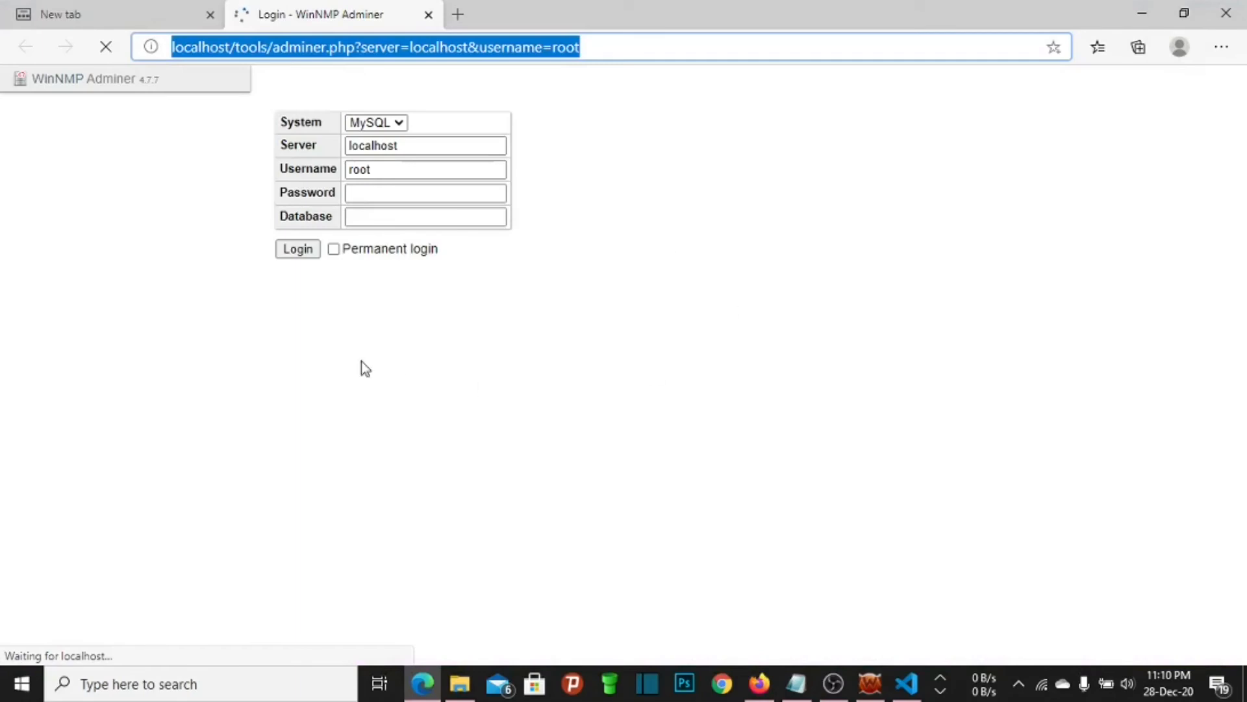
click(296, 252)
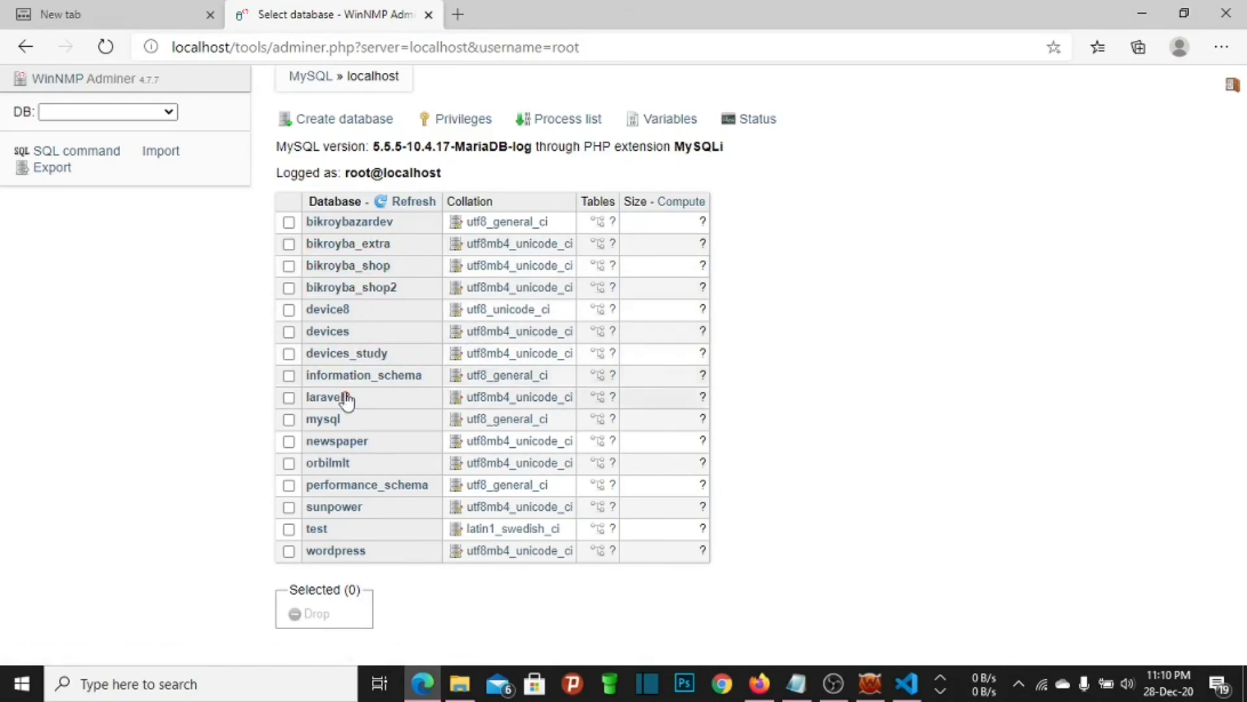
click(351, 447)
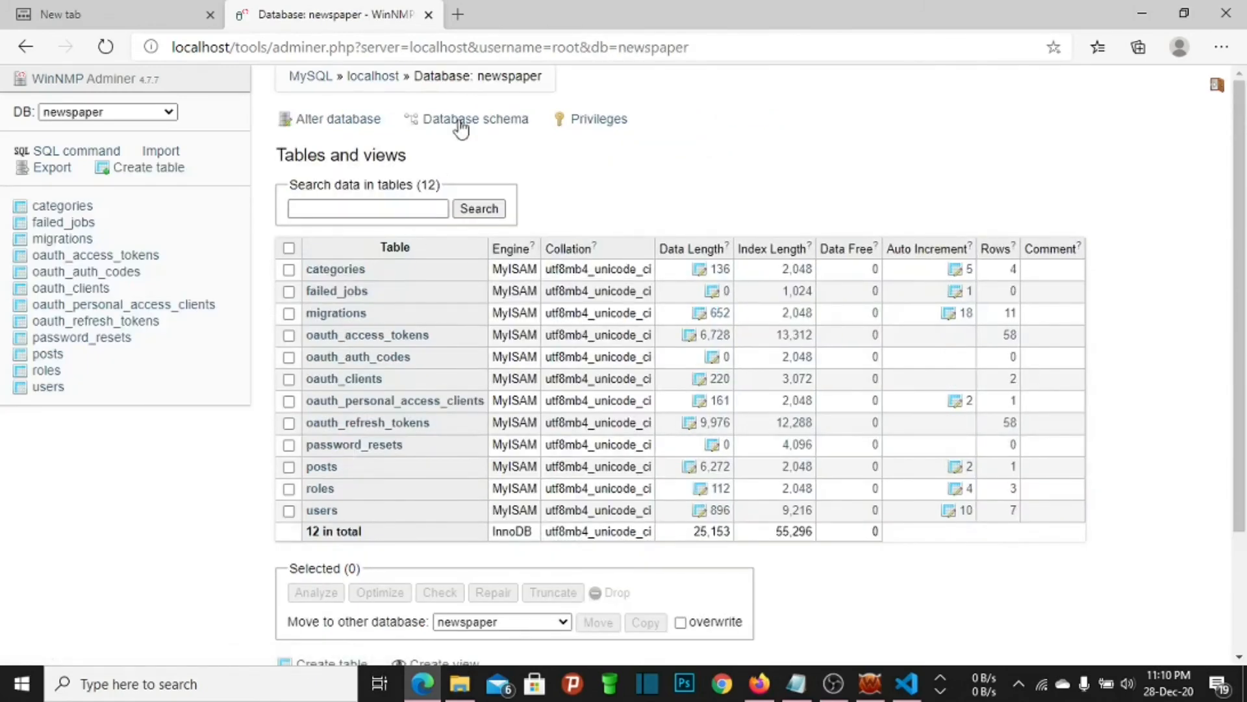
drag(478, 76, 543, 76)
key(ctrl+c)
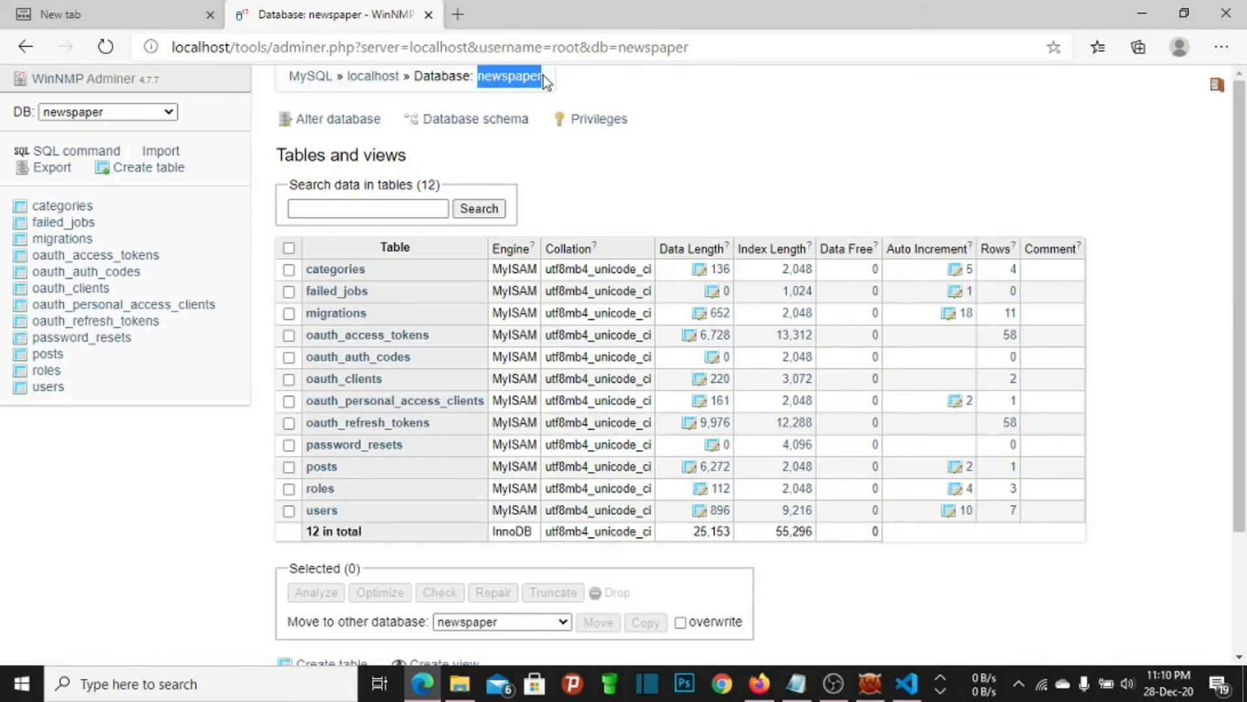
Set DB_DATABASE to the copied name "newspaper" in the .env file in Visual Studio Code, leave DB_PASSWORD empty and close the file
key(alt+Tab)
key(alt+Tab)
key(alt+Tab)
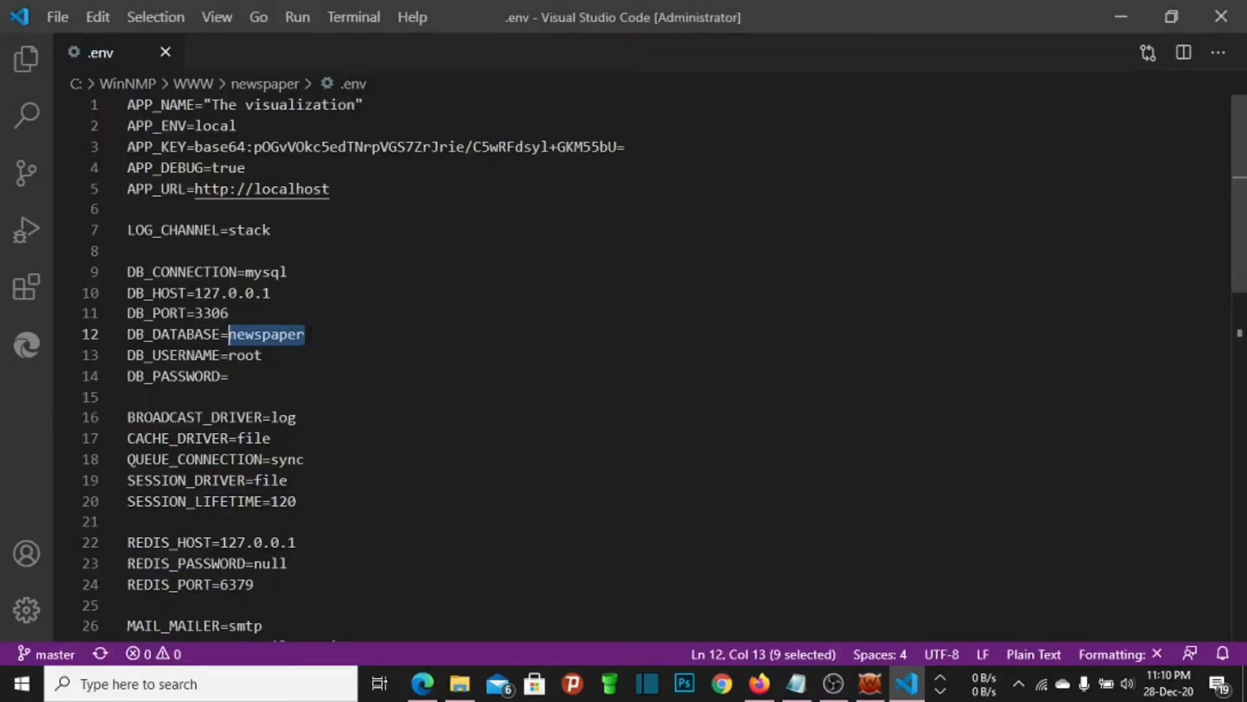
key(ctrl+v)
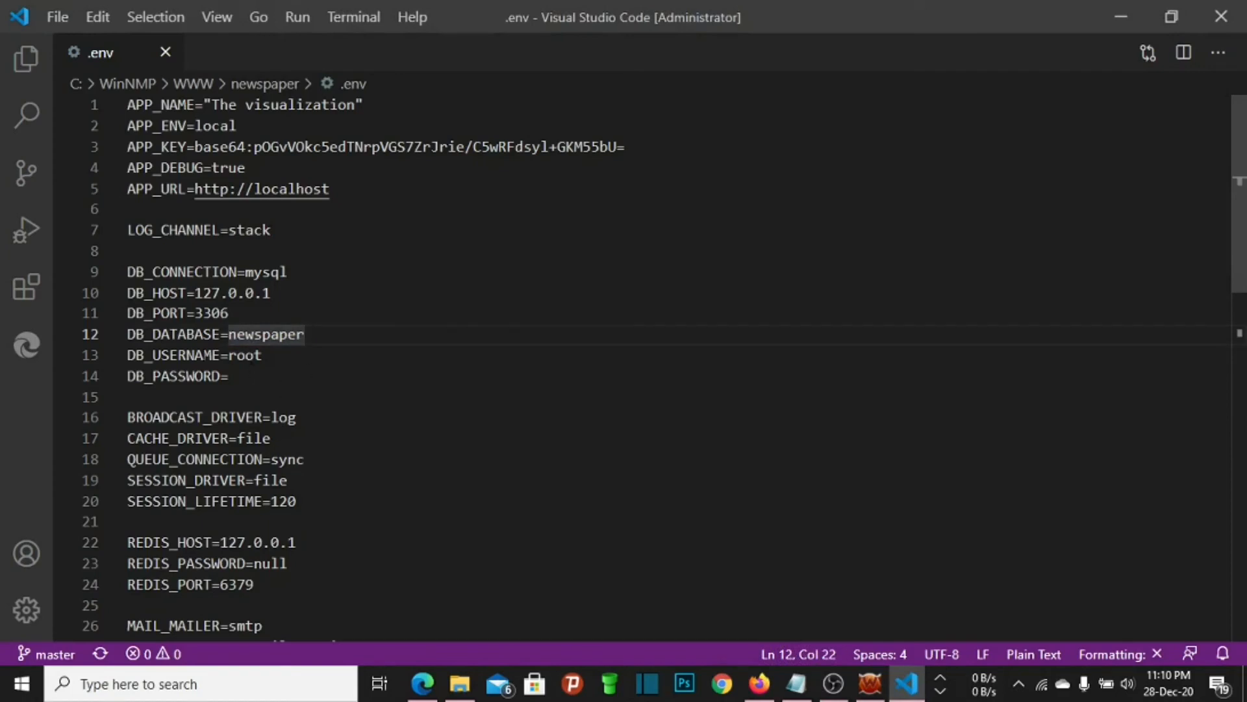
click(273, 382)
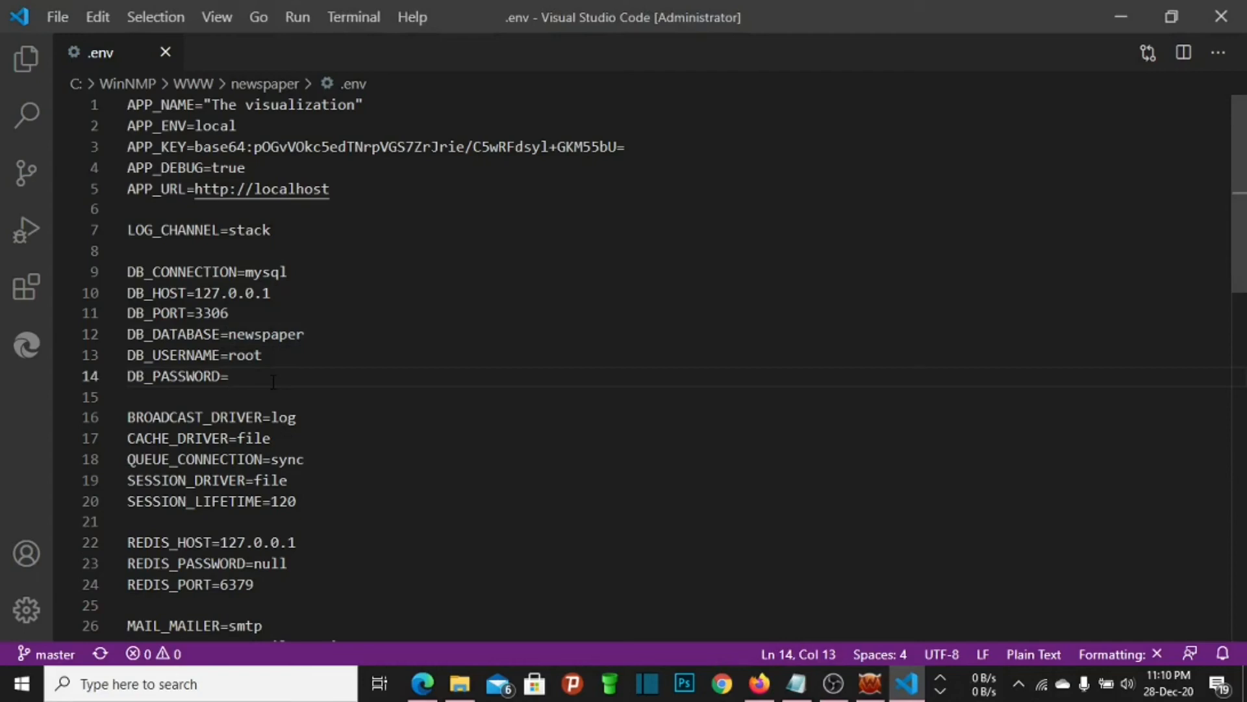
click(164, 53)
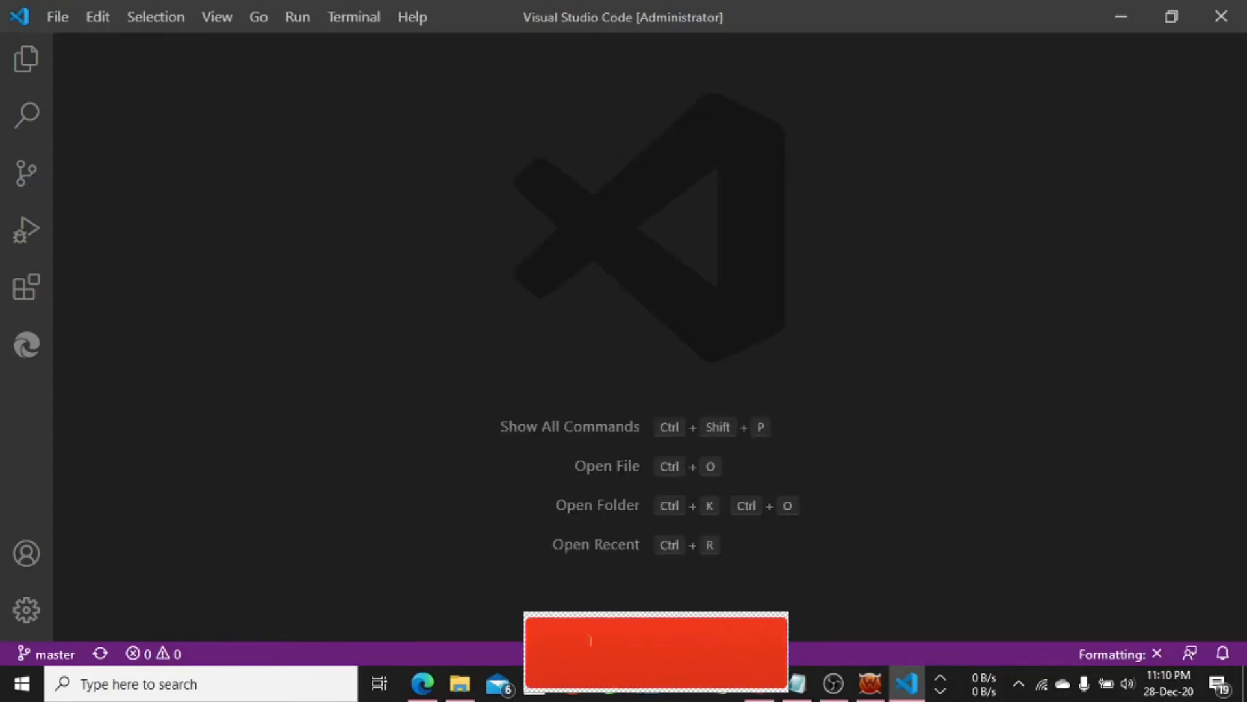
Switch to WinNMP Manager and launch the Newspaper project's local site in the browser
click(759, 683)
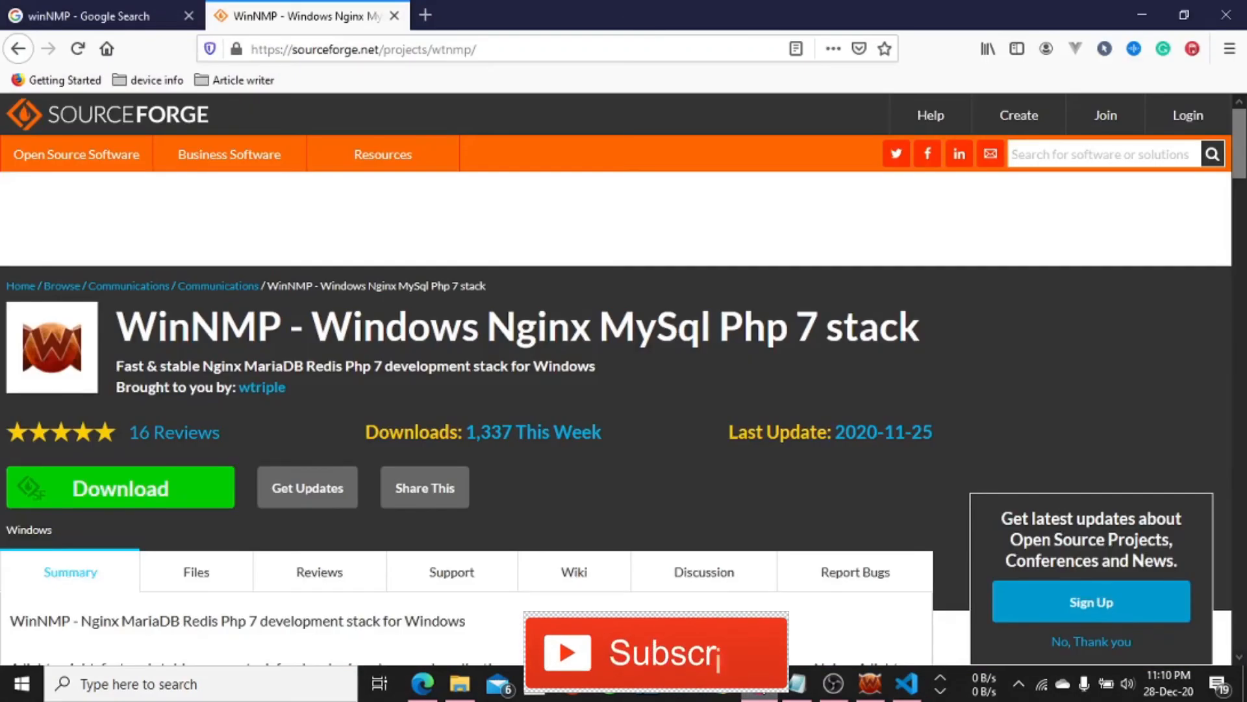
click(869, 683)
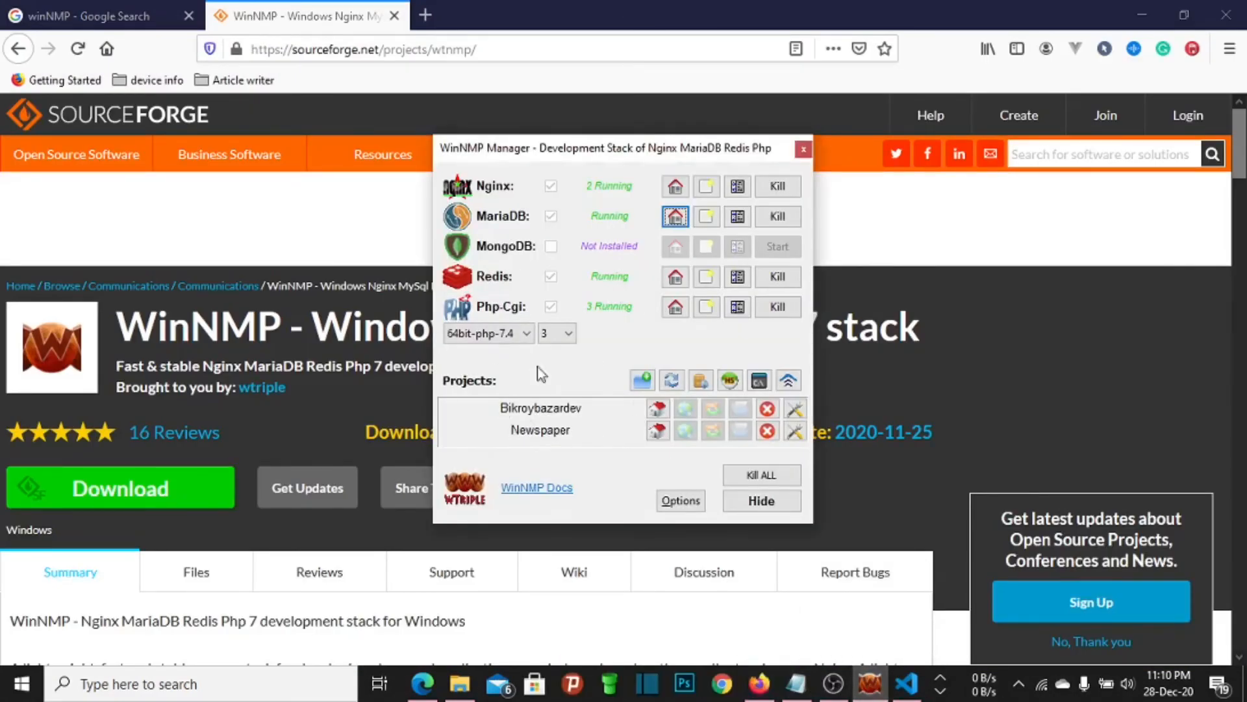
click(658, 431)
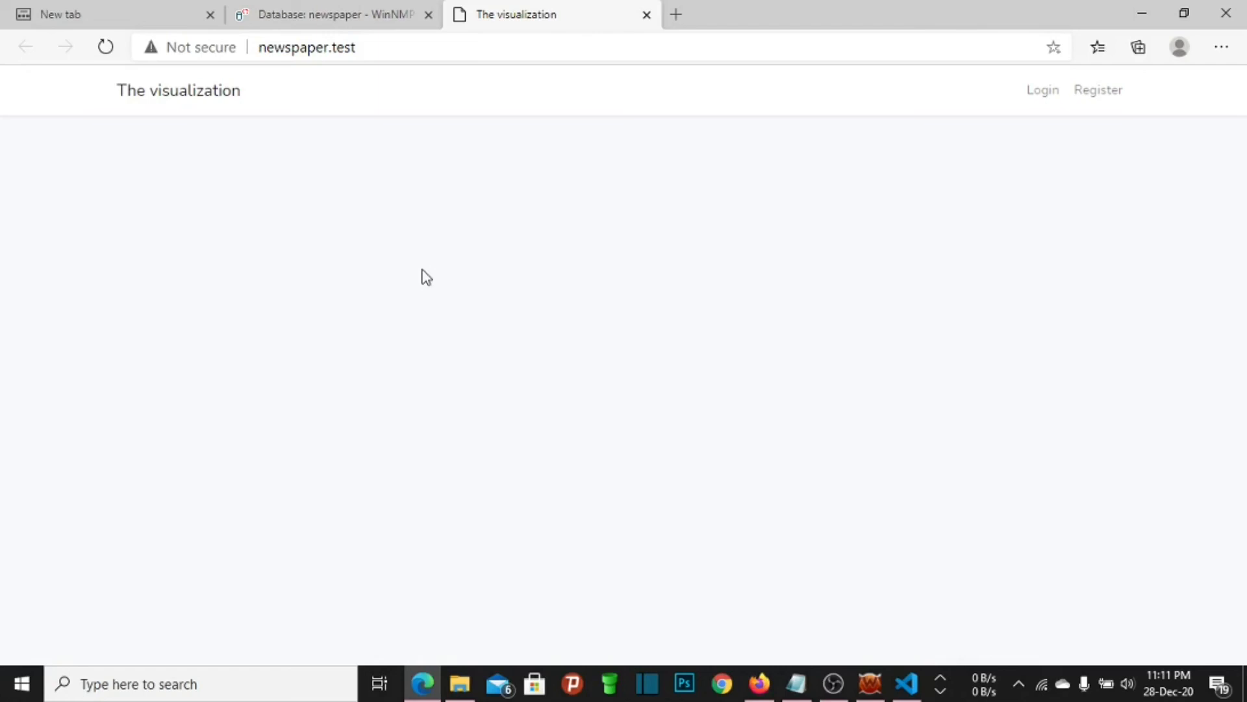
Log in to the newspaper.test site with the admin e-mail and account password, and dismiss the offer to save the password
click(1045, 91)
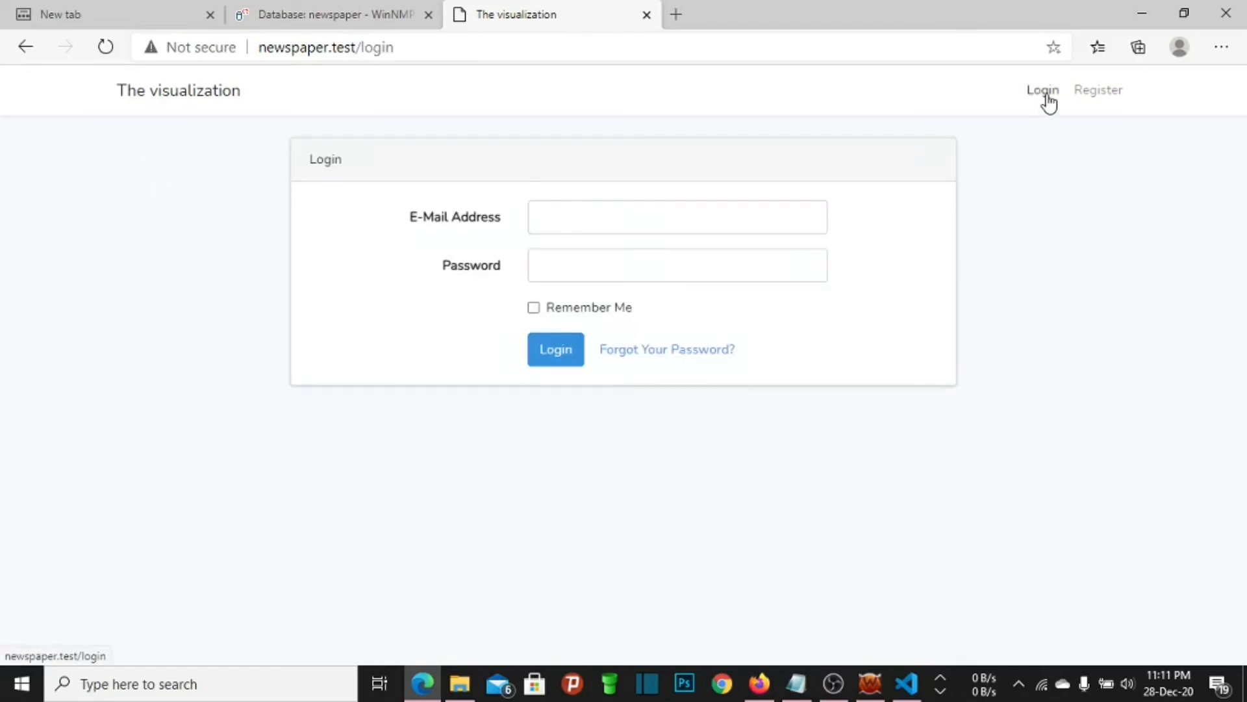
click(598, 226)
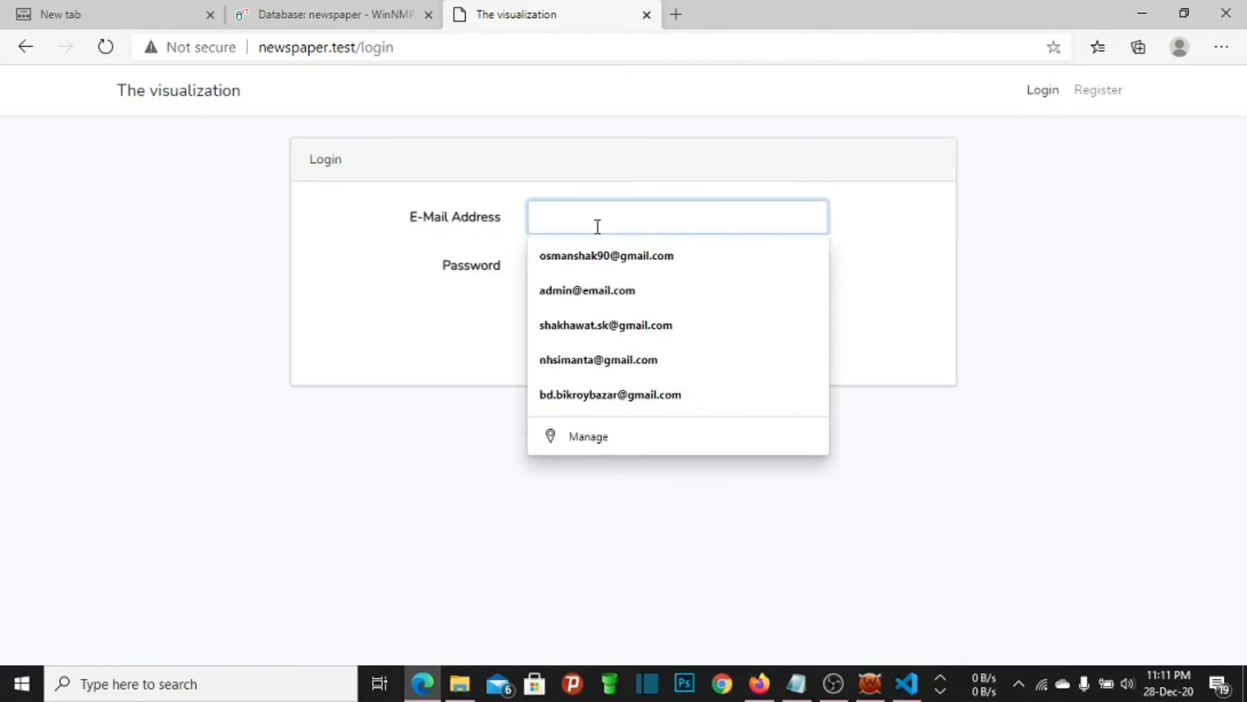
text(ad)
click(587, 254)
click(555, 349)
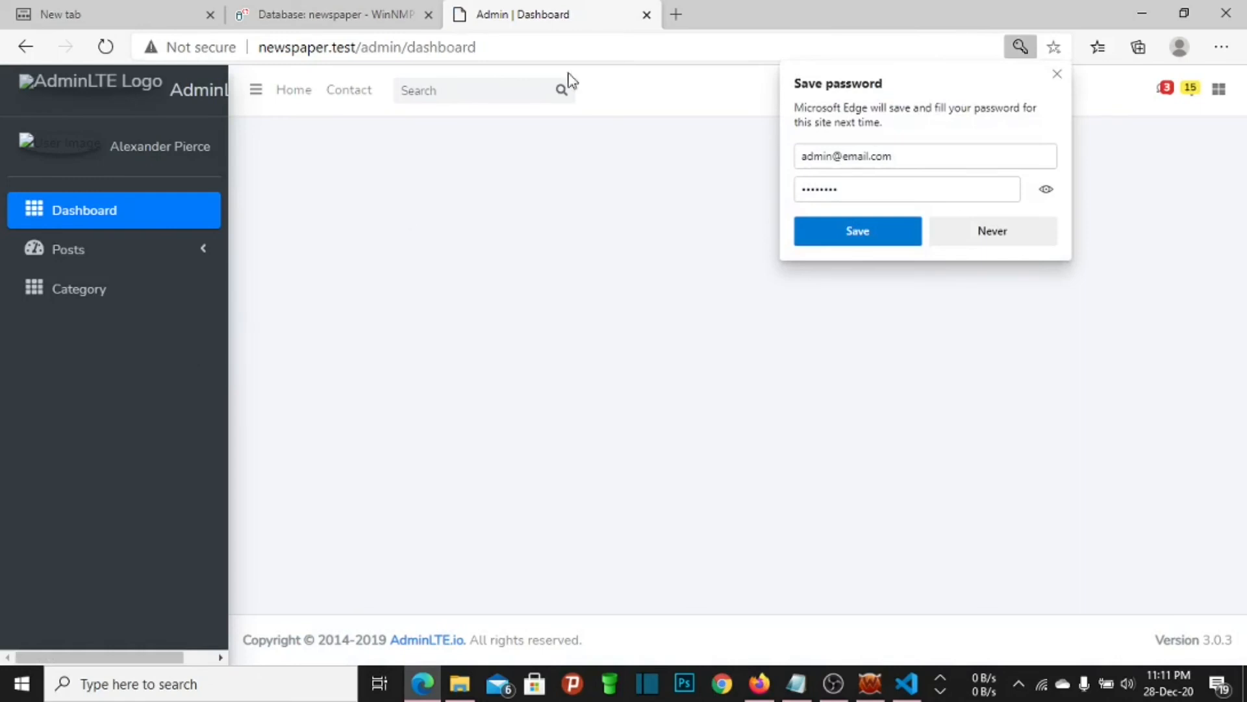
click(1057, 74)
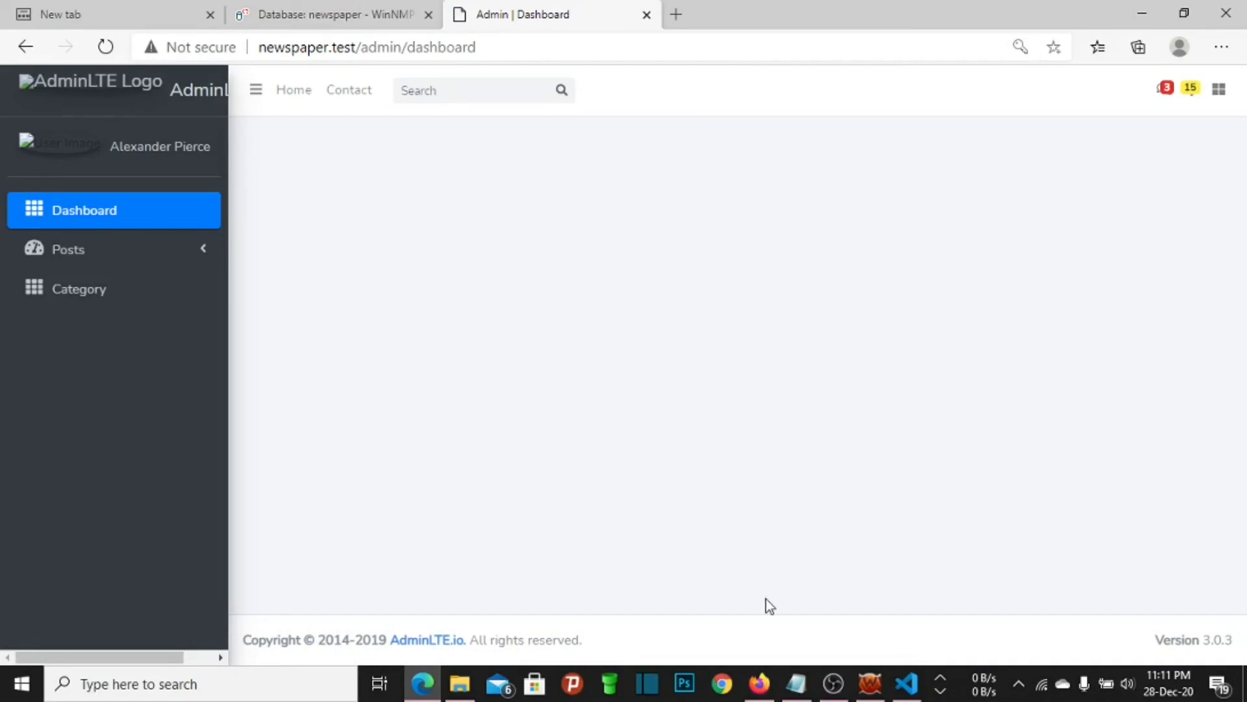
Switch to Firefox and go back from the SourceForge pages to the WinNMP homepage at winnmp.wtriple.com
click(759, 683)
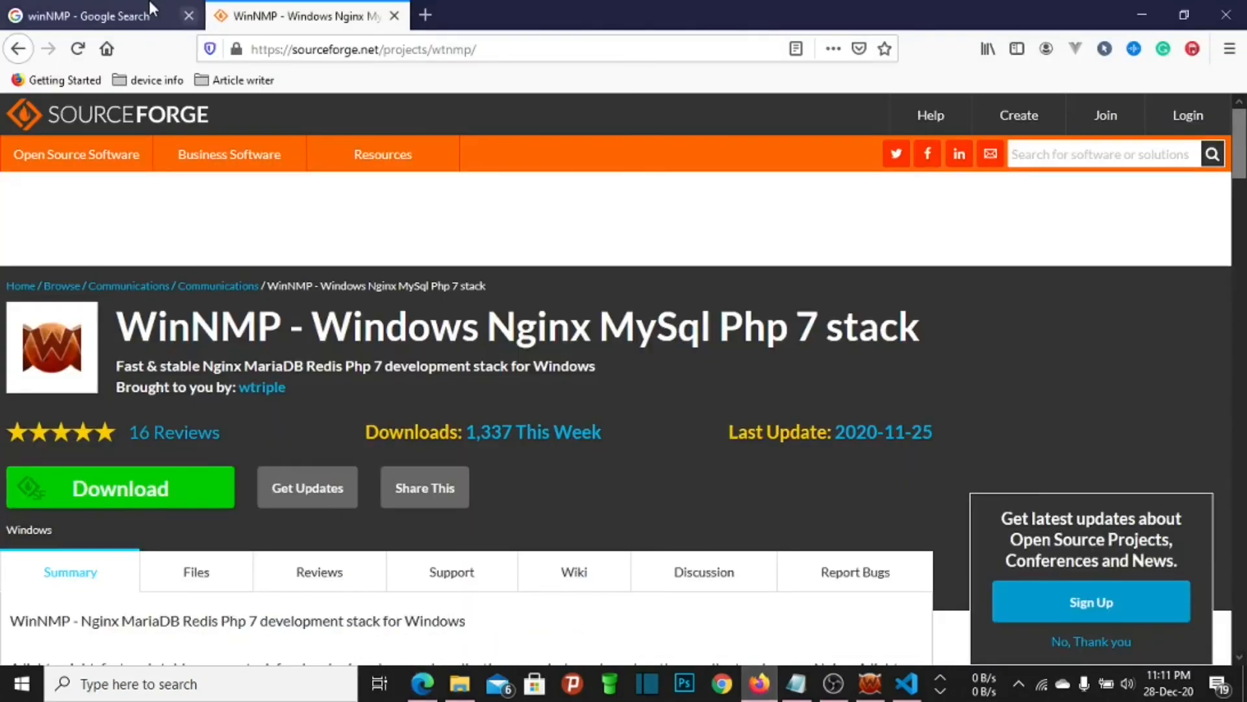
click(19, 49)
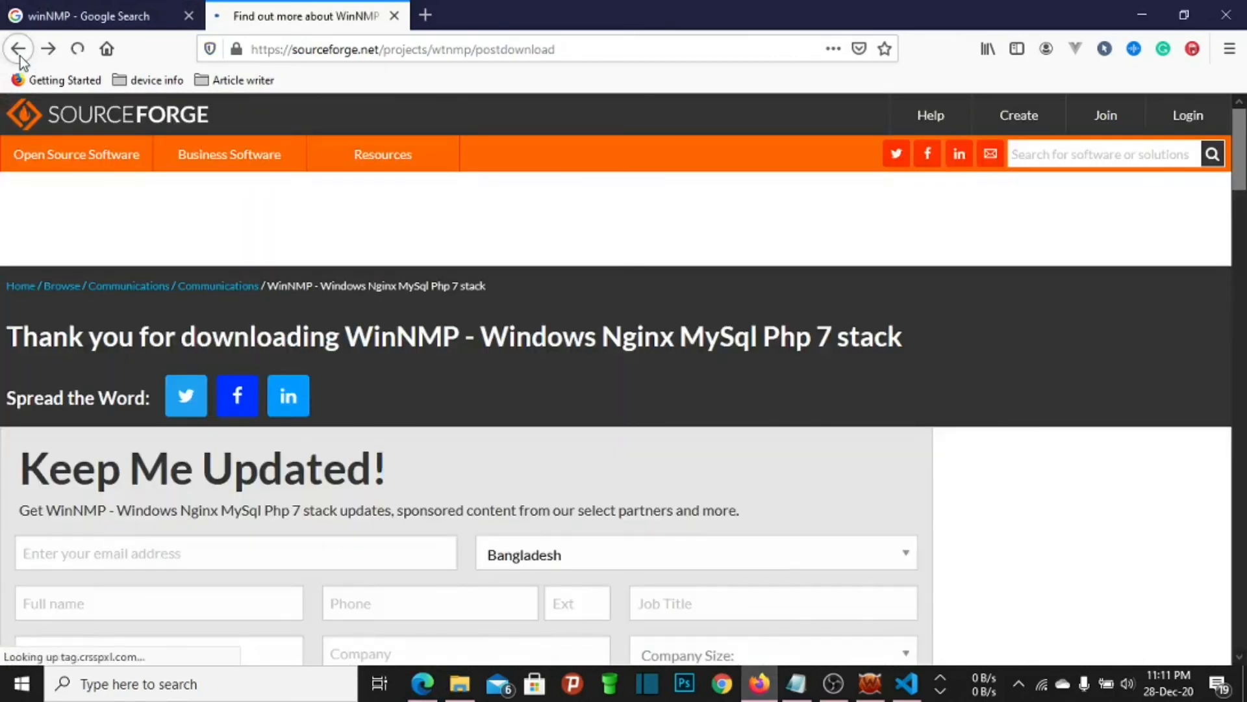
click(20, 57)
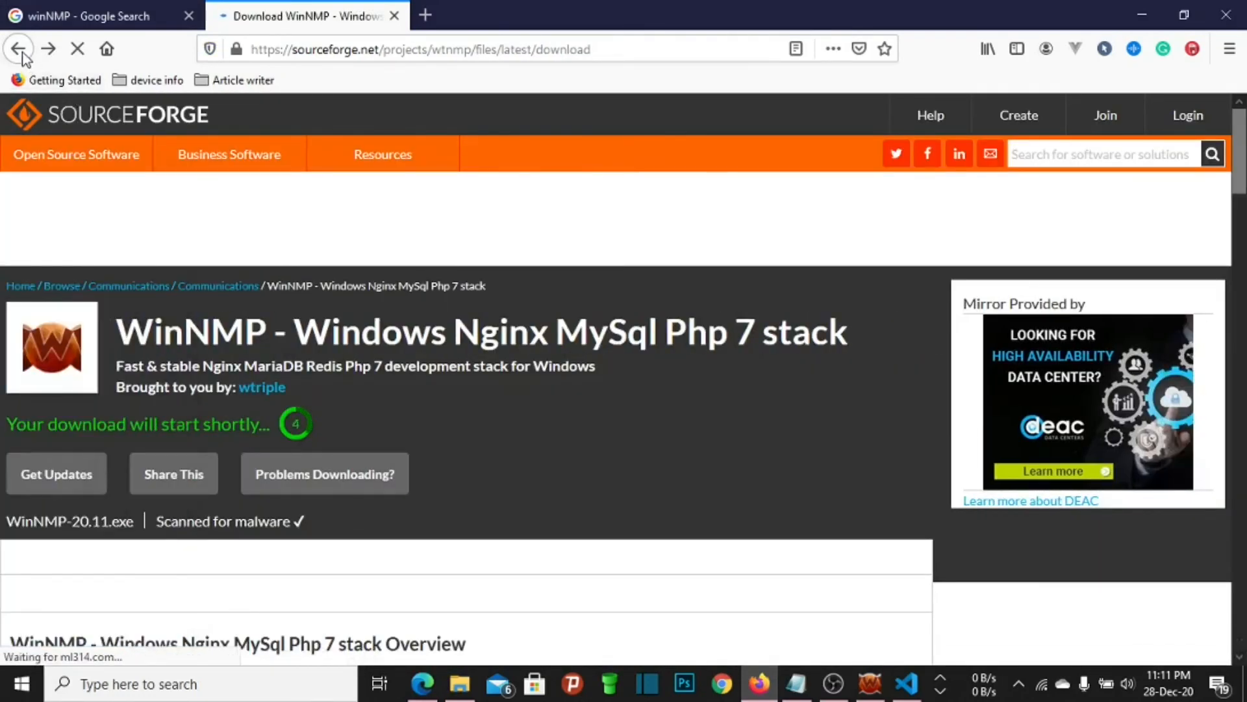
click(19, 52)
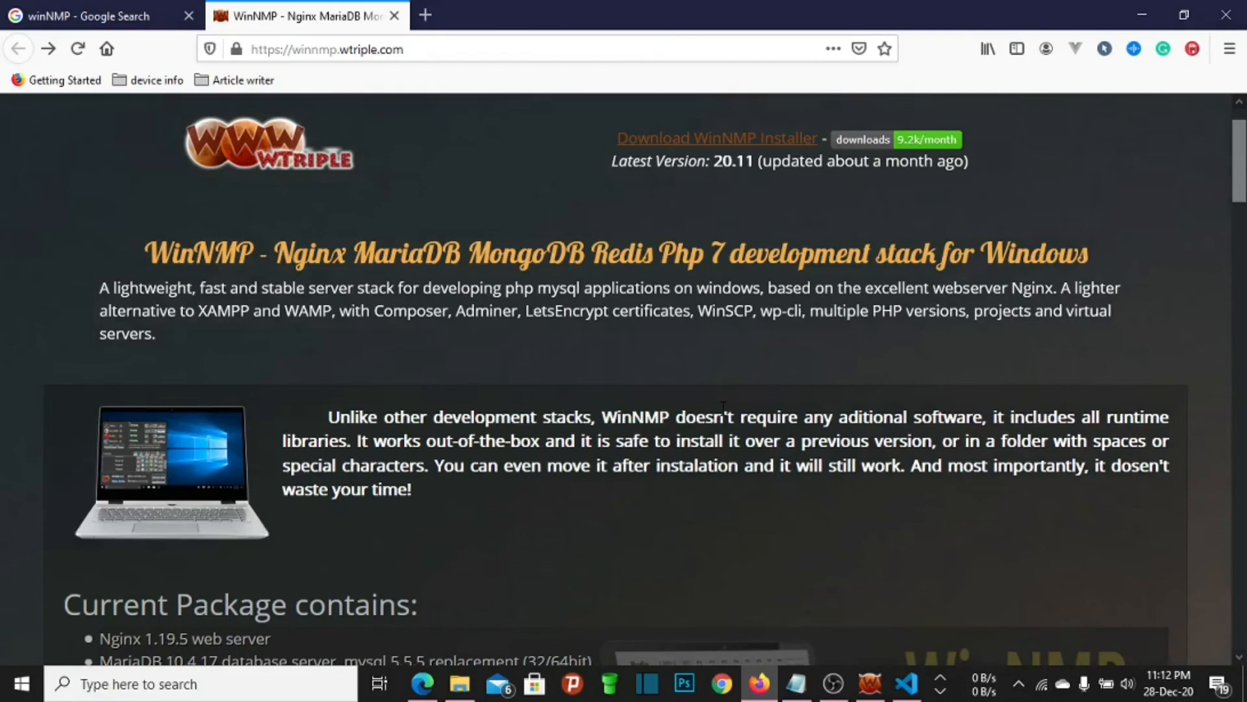
Examine the WinNMP homepage's features, getting started, portability, command line arguments and issues sections
scroll(723, 406, down, 10)
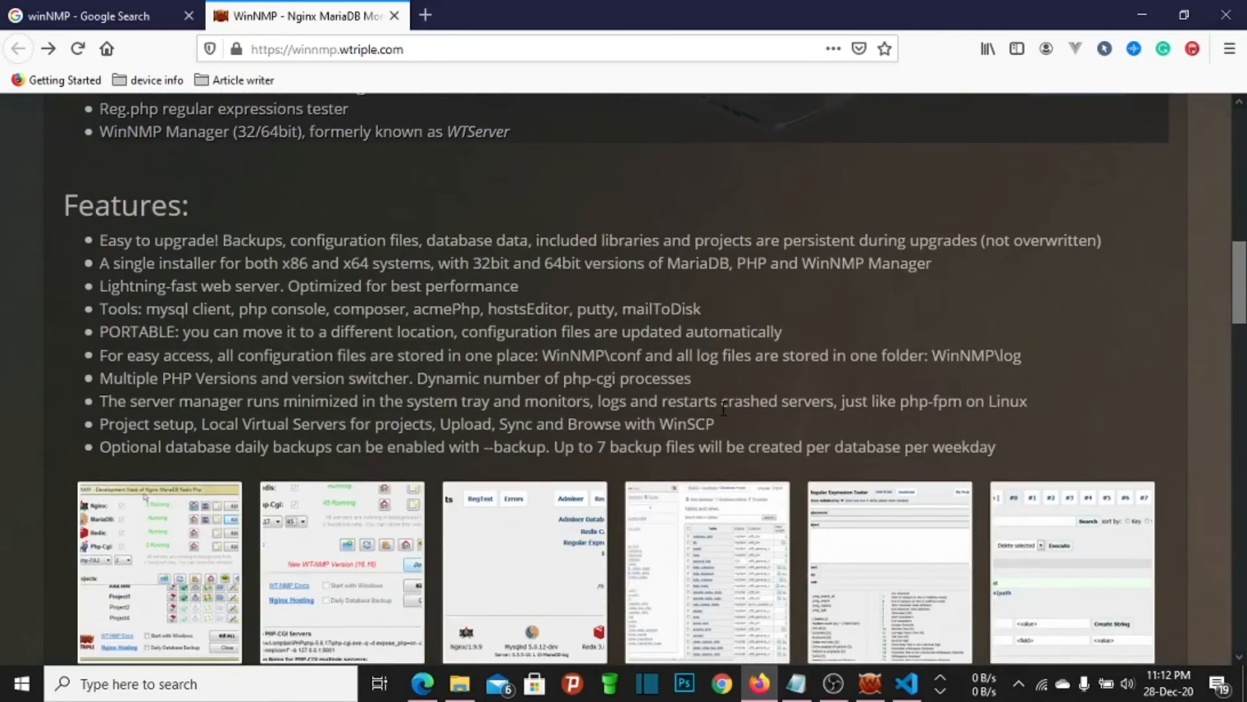
scroll(723, 408, down, 8)
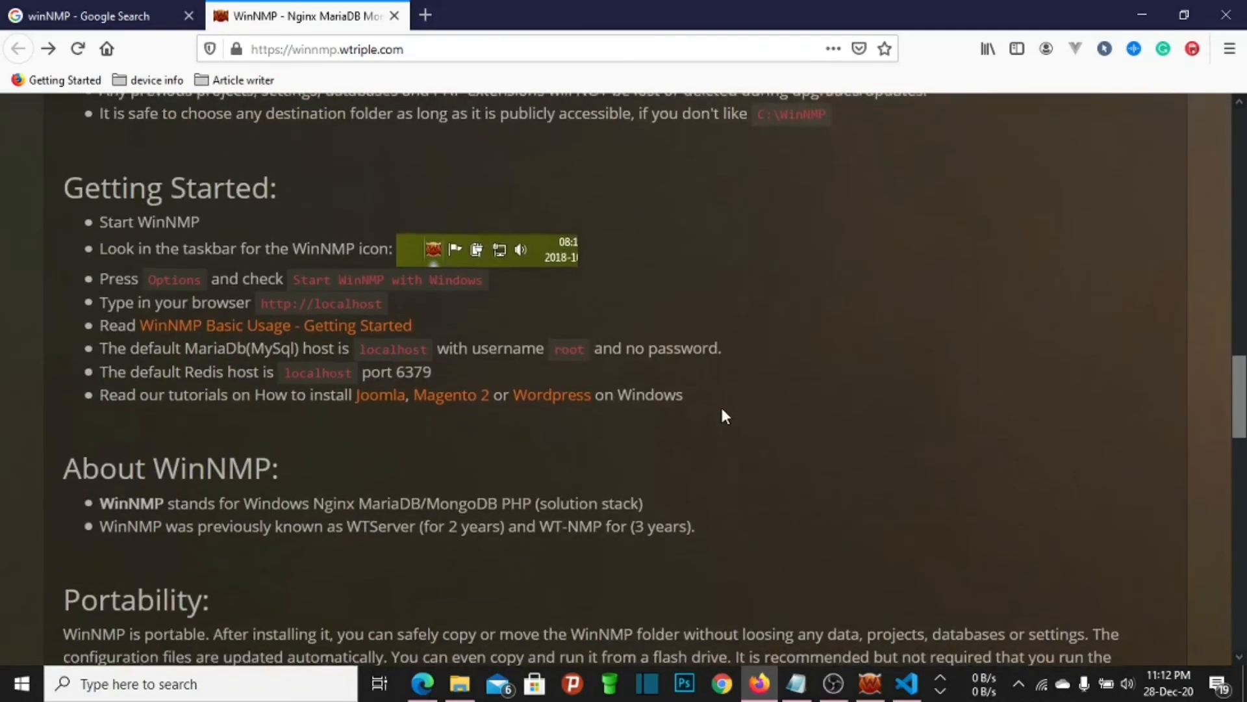
scroll(725, 415, up, 10)
scroll(682, 519, down, 1)
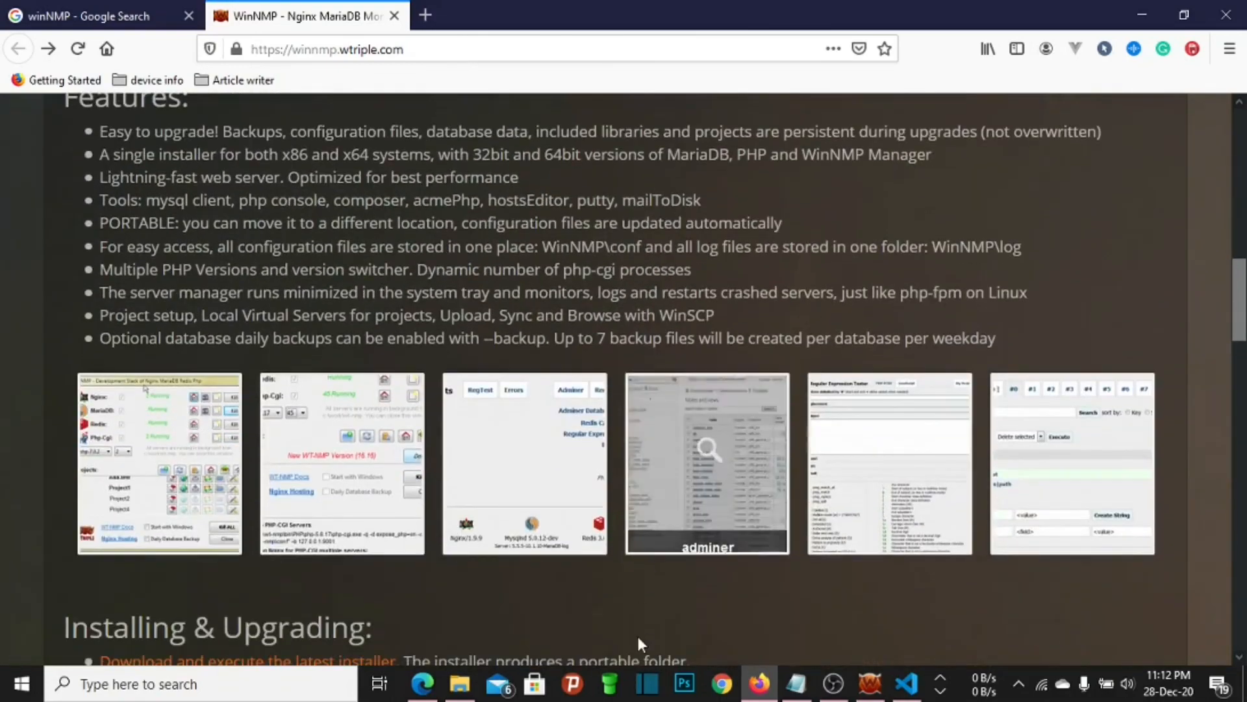
scroll(682, 614, down, 10)
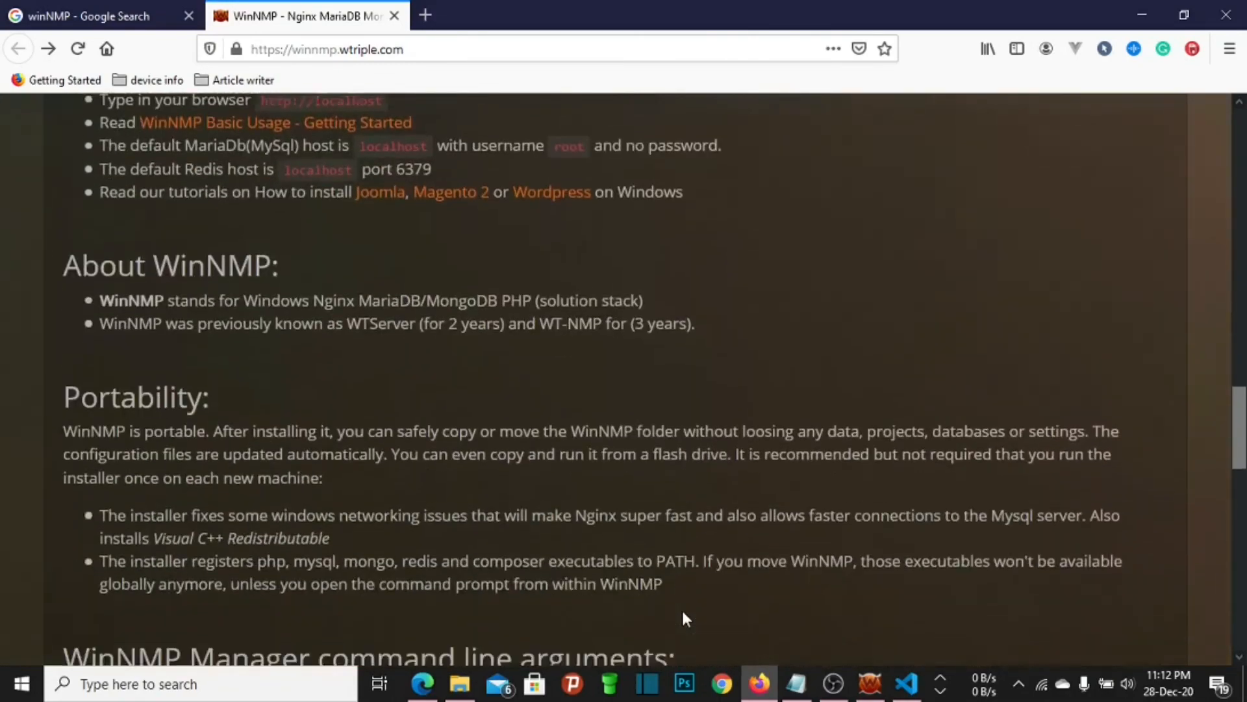
scroll(682, 614, down, 3)
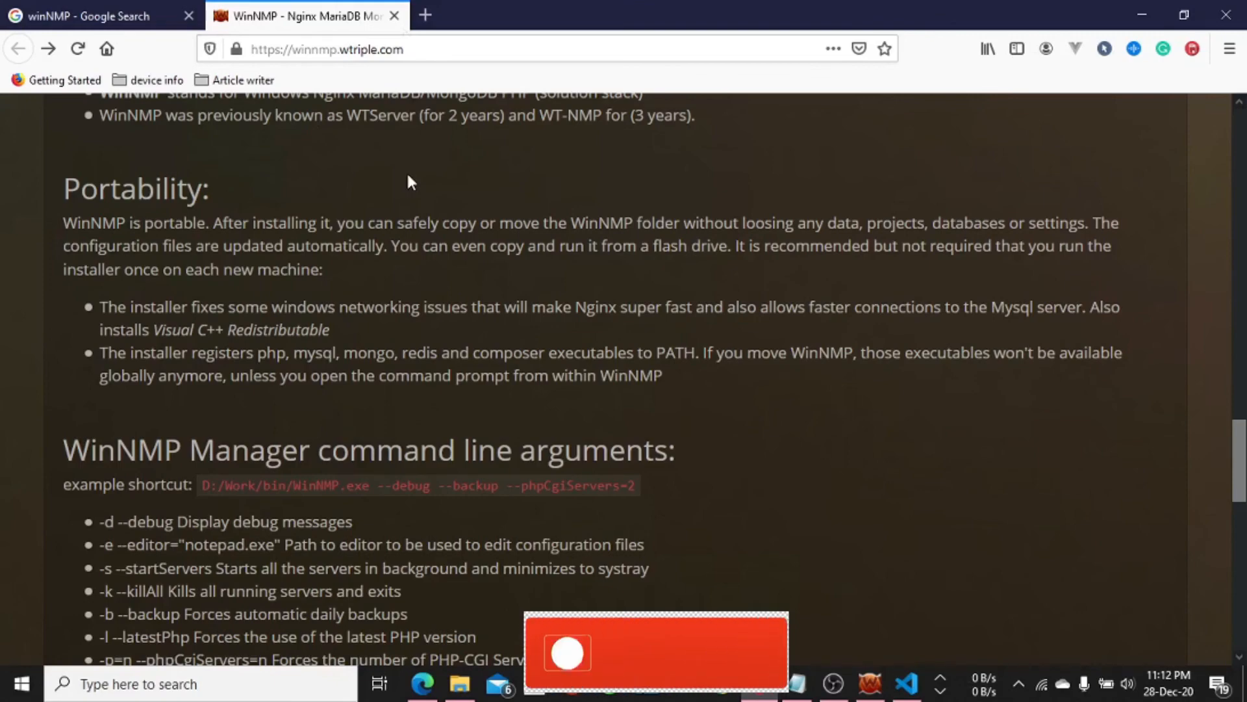
scroll(779, 410, down, 5)
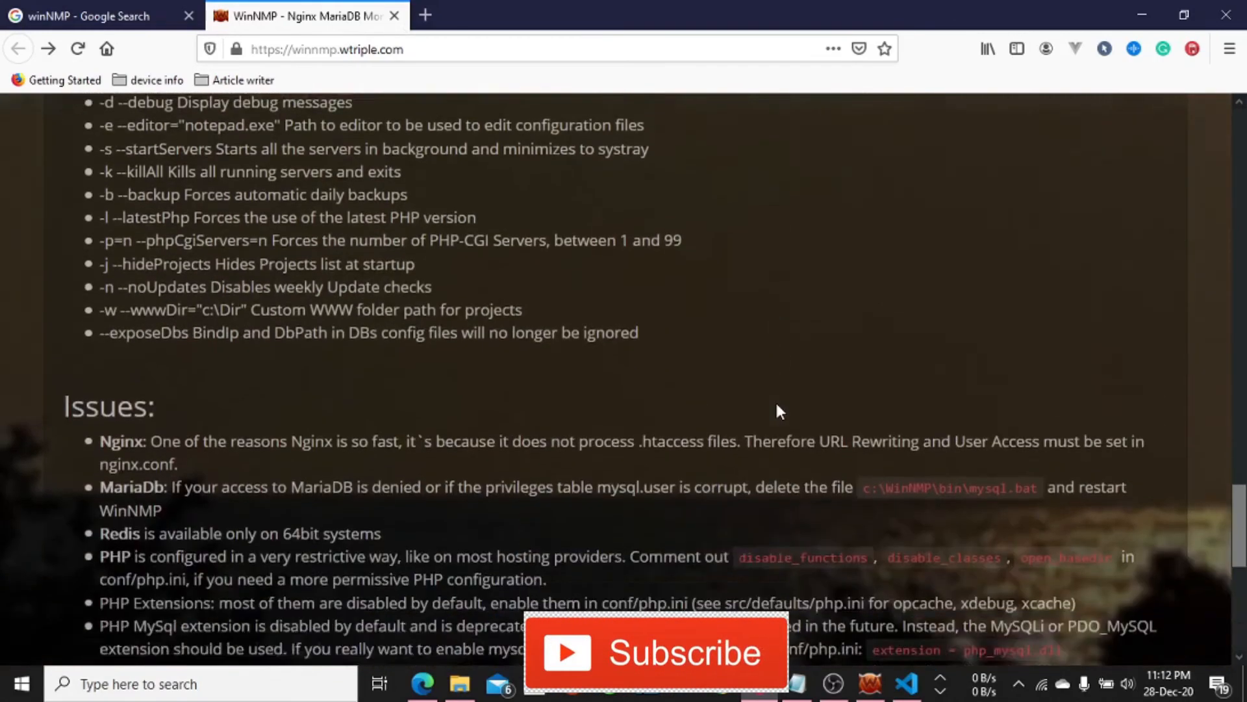
scroll(778, 409, down, 5)
scroll(931, 389, up, 10)
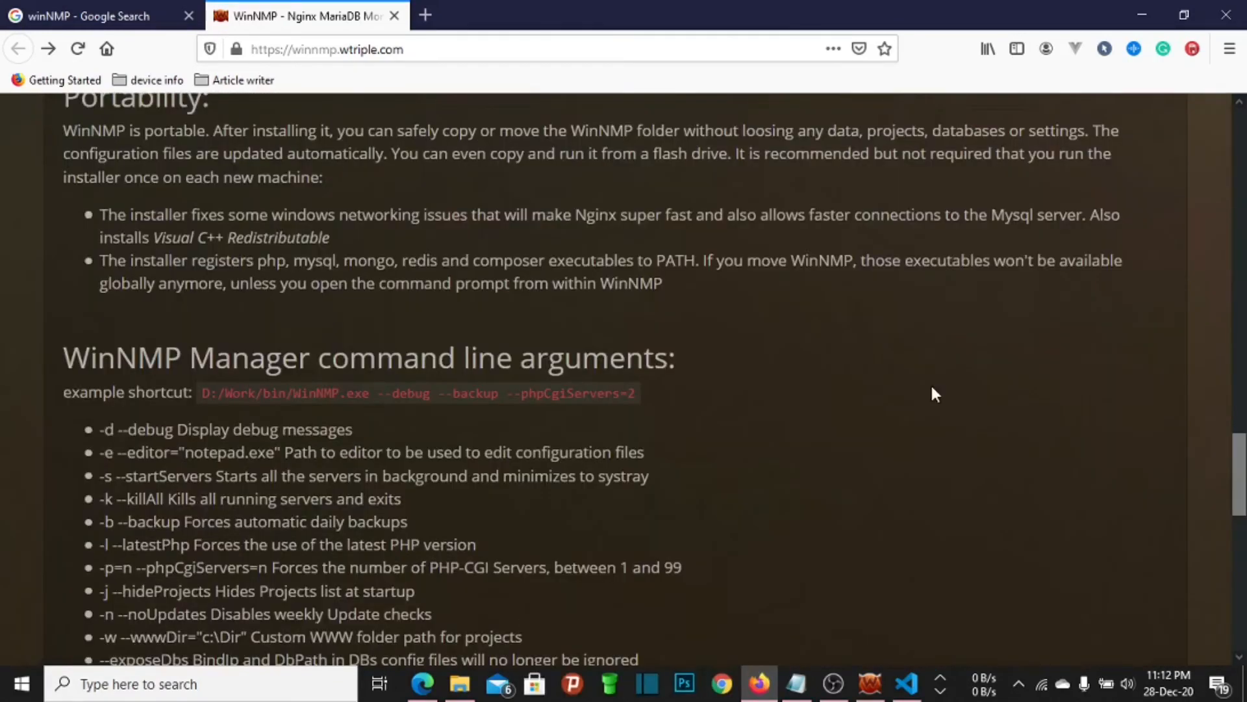